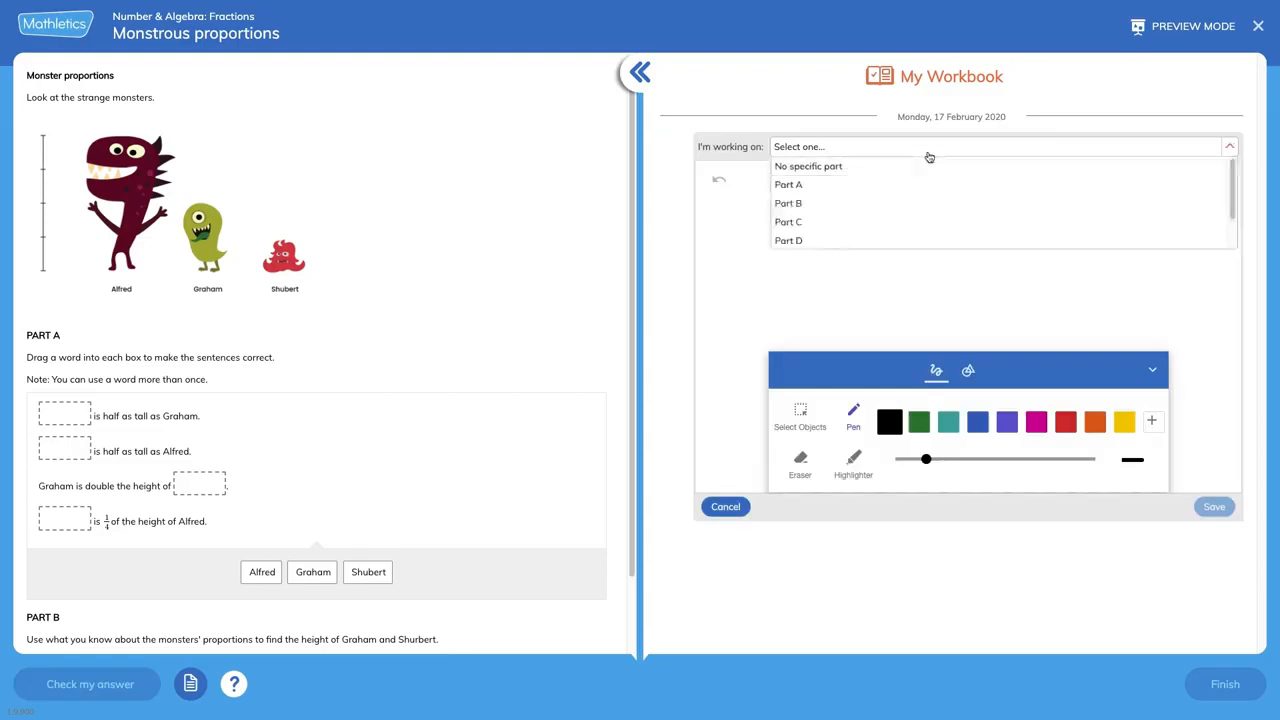
pyautogui.moveTo(758, 222); pyautogui.dragTo(893, 230)
pyautogui.moveTo(752, 266)
pyautogui.mouseDown()
pyautogui.moveTo(764, 288)
pyautogui.moveTo(832, 266)
pyautogui.moveTo(894, 268)
pyautogui.mouseUp()
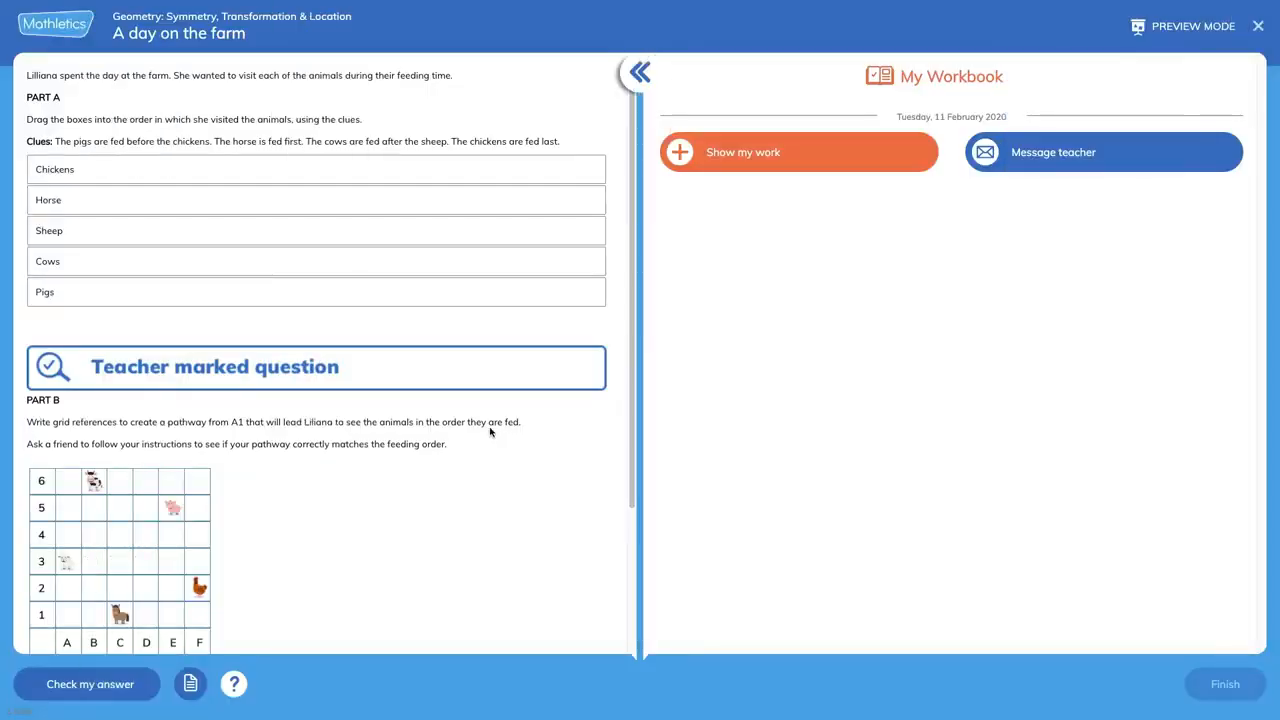
pyautogui.moveTo(150, 202); pyautogui.dragTo(110, 283)
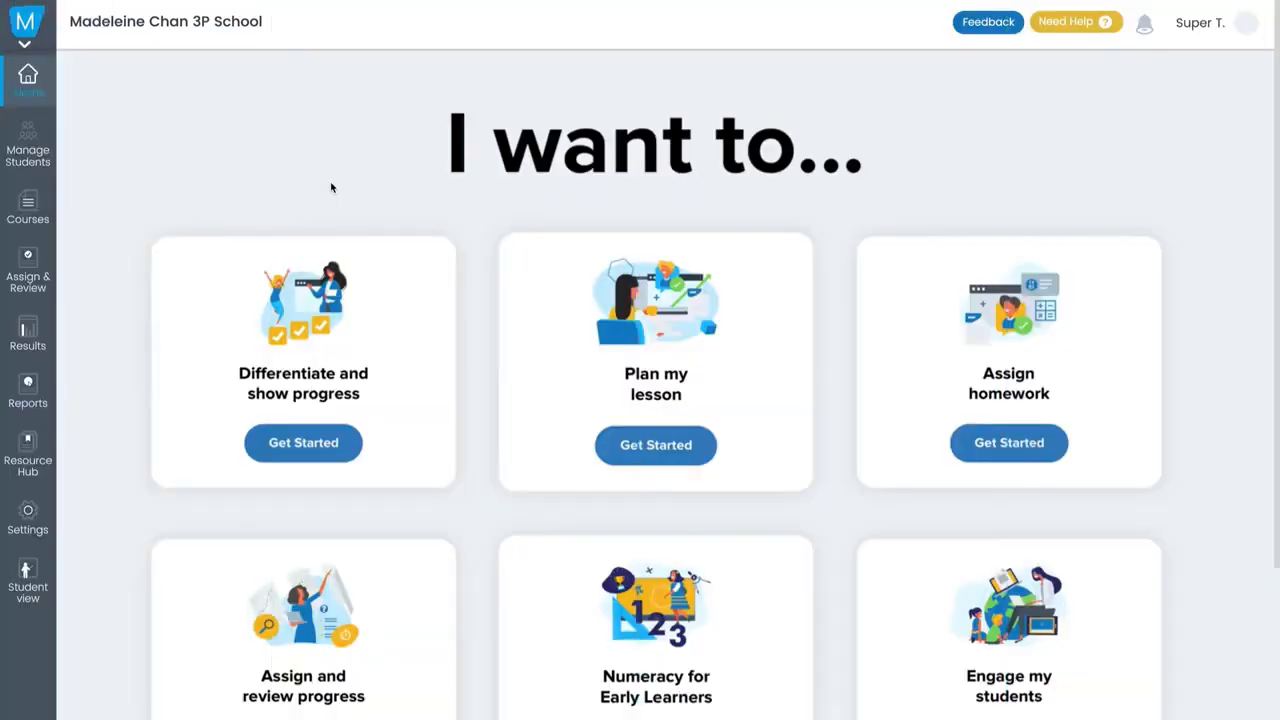
# Open the Problem Solving & Reasoning (Challenges) assignments and show the Apples group of class Year 3B
pyautogui.click(46, 289)
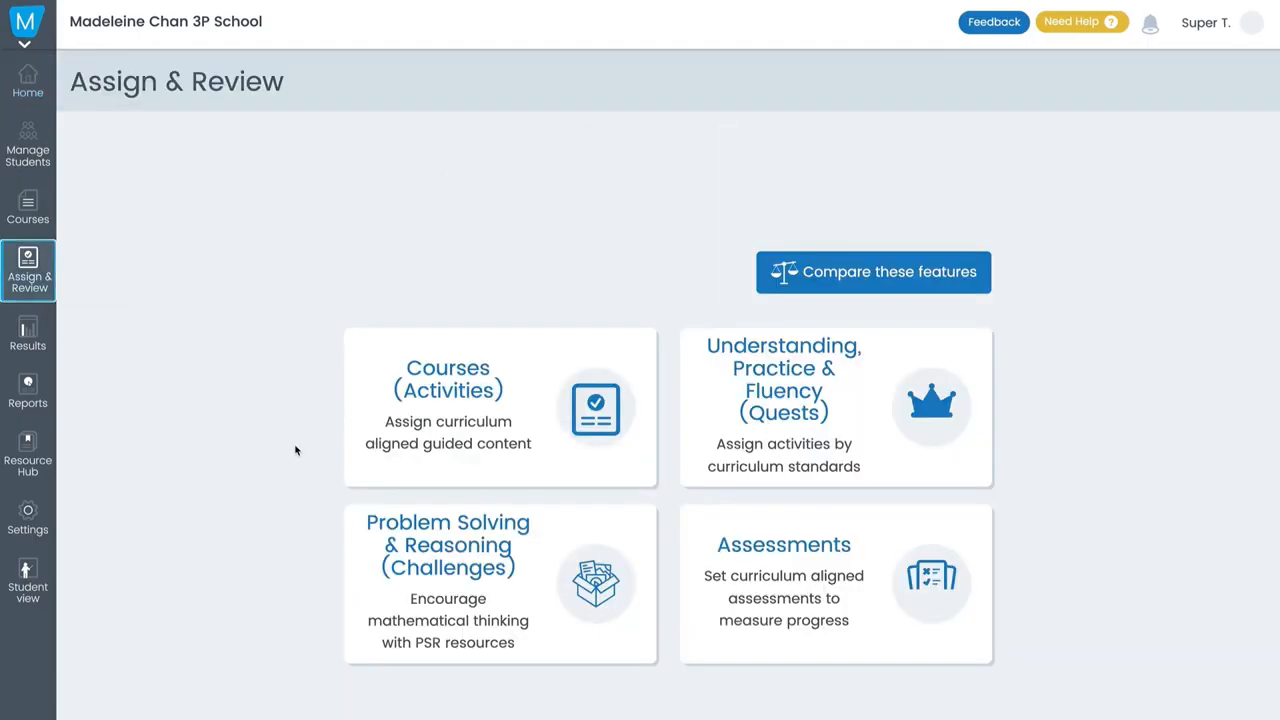
pyautogui.click(458, 592)
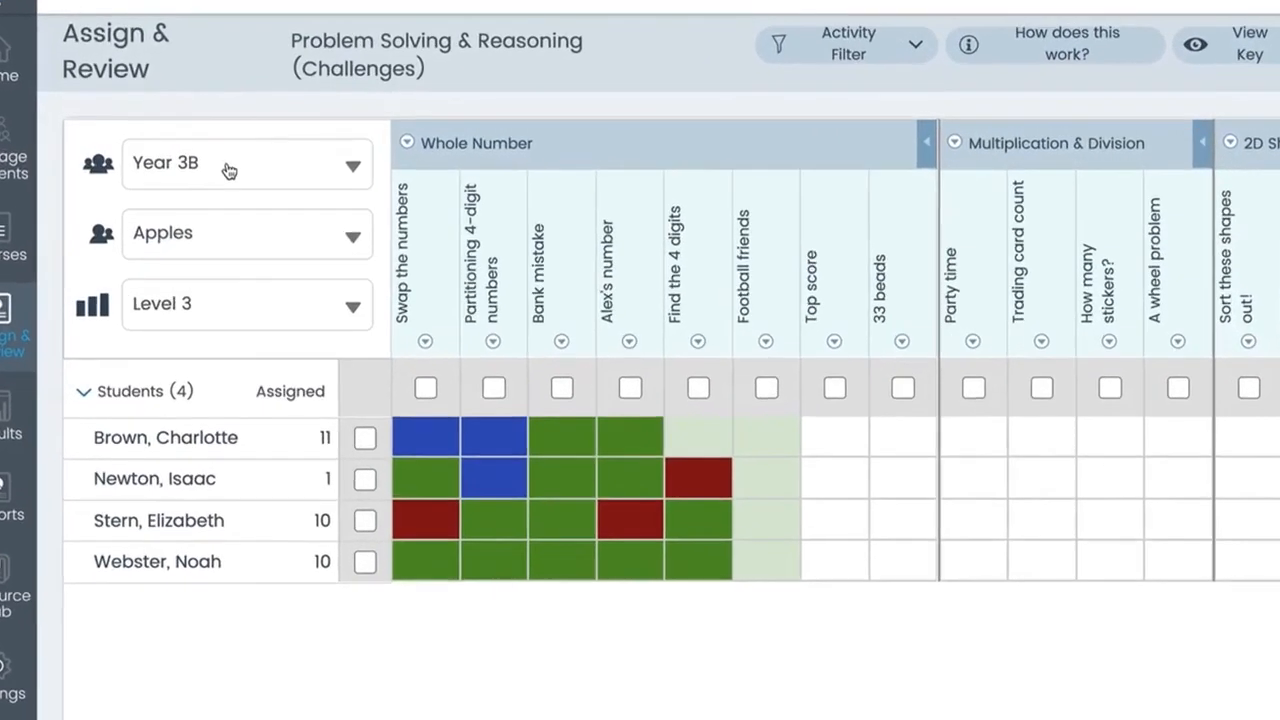
pyautogui.click(184, 153)
pyautogui.click(236, 262)
pyautogui.click(245, 240)
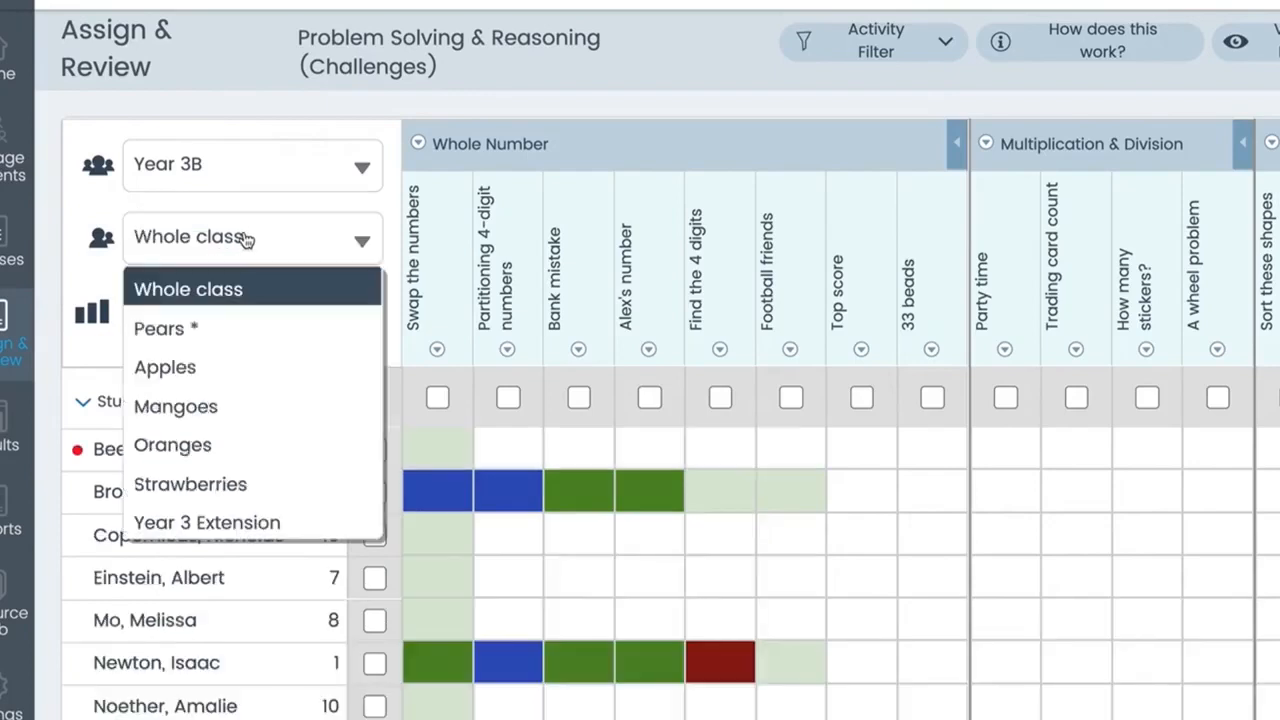
pyautogui.click(223, 367)
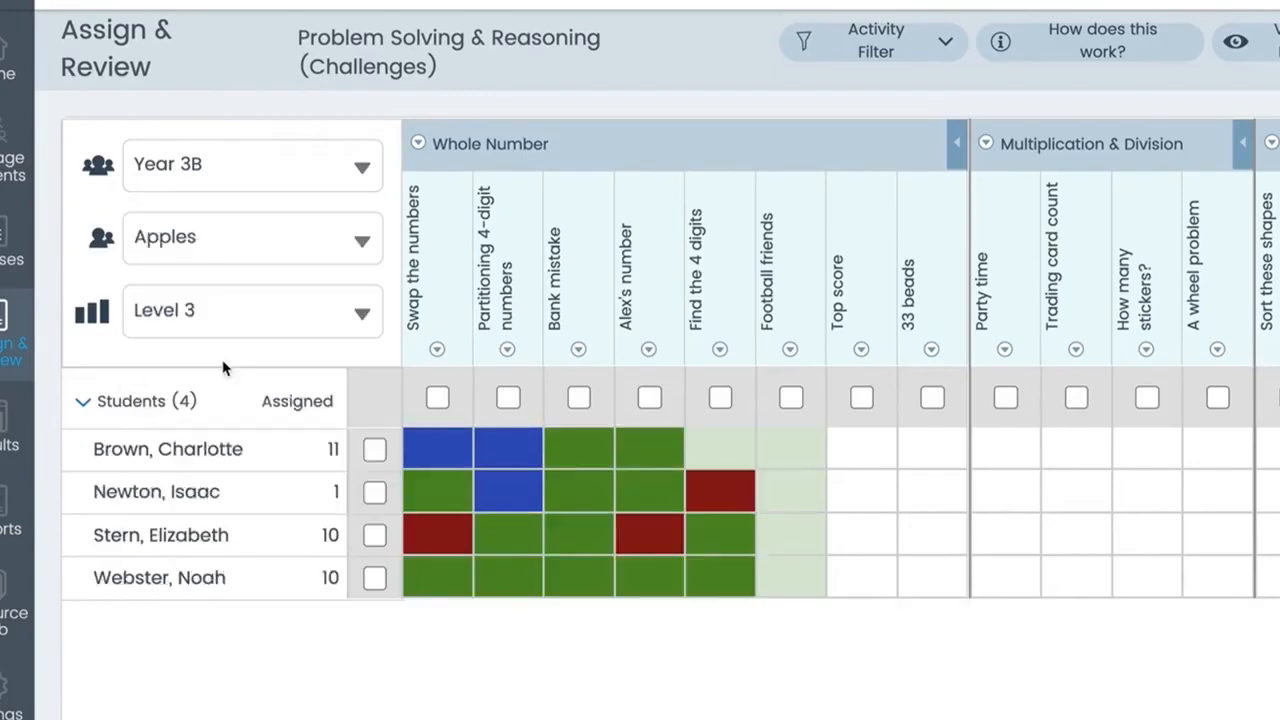
# View the Apples group's activities for Level 4 and Level 2, and return to Level 3
pyautogui.click(235, 338)
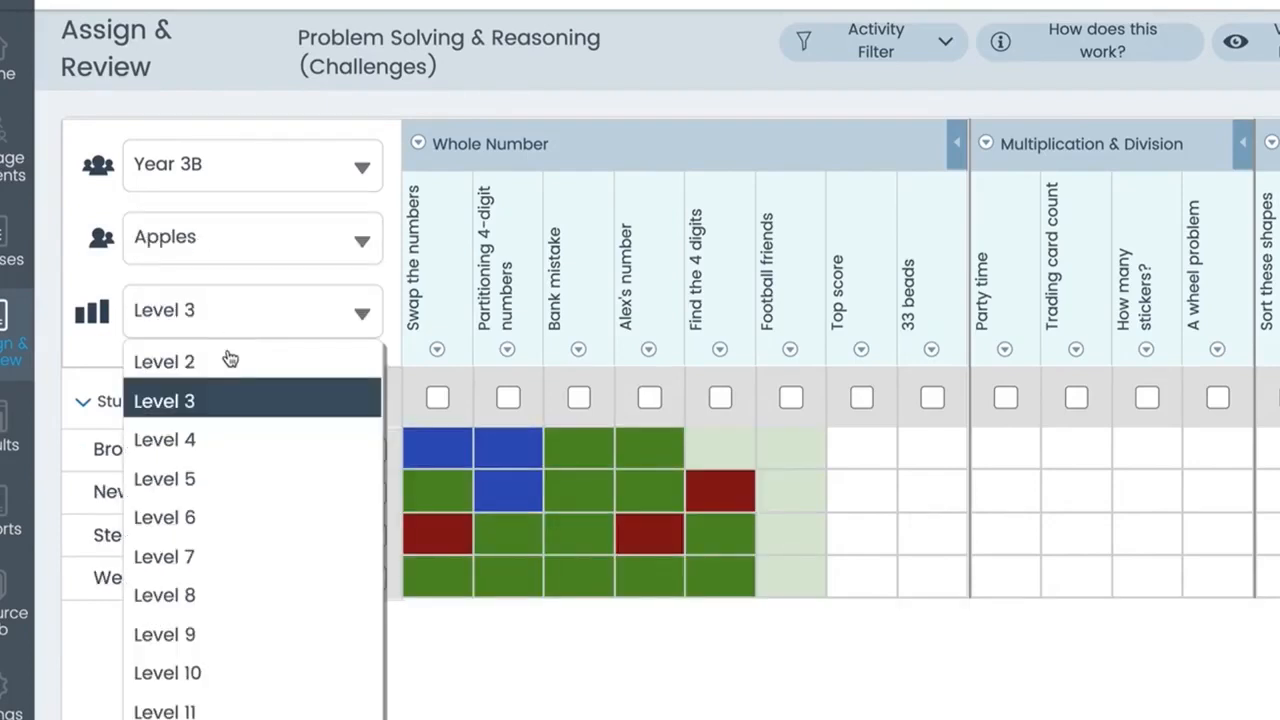
pyautogui.click(214, 441)
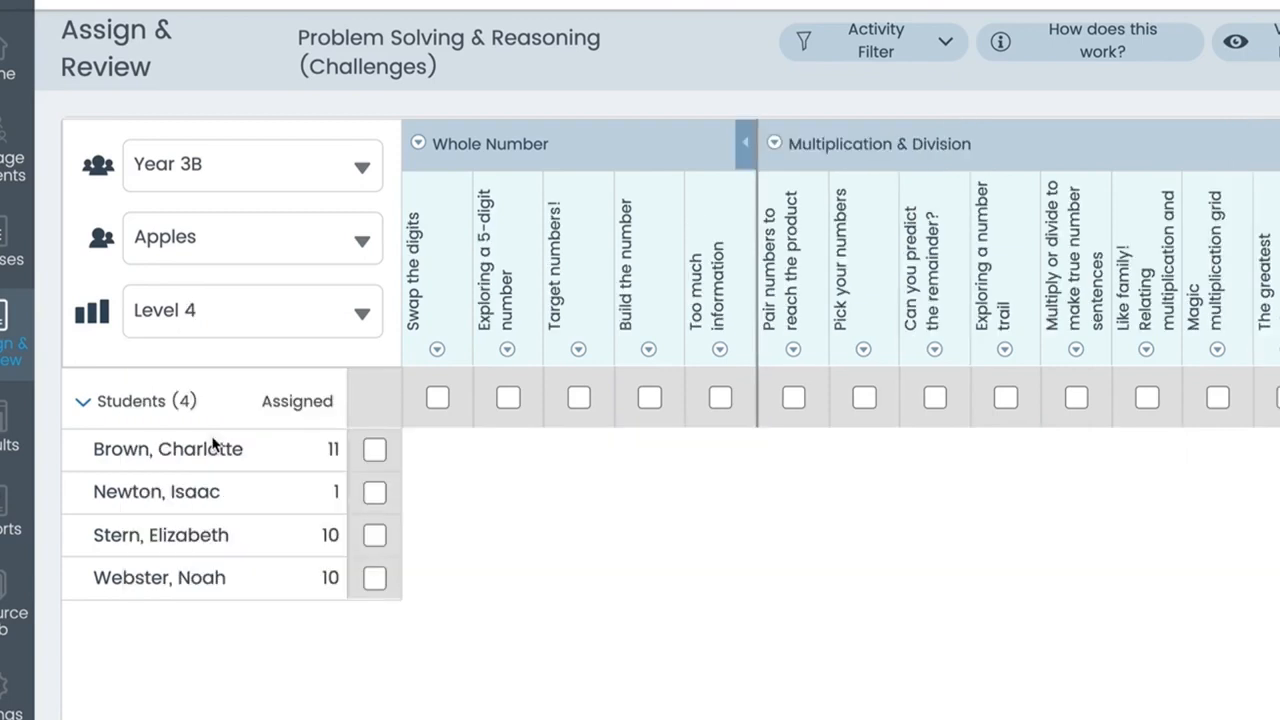
pyautogui.click(244, 330)
pyautogui.click(220, 370)
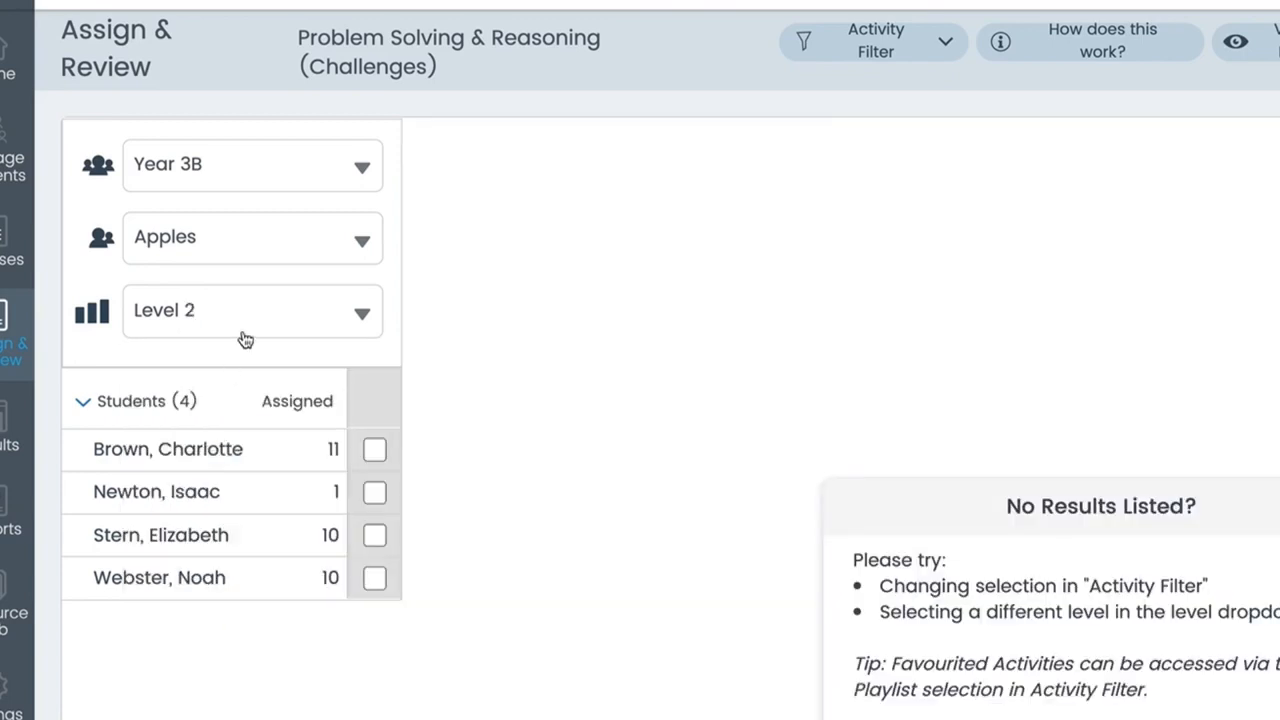
pyautogui.click(244, 334)
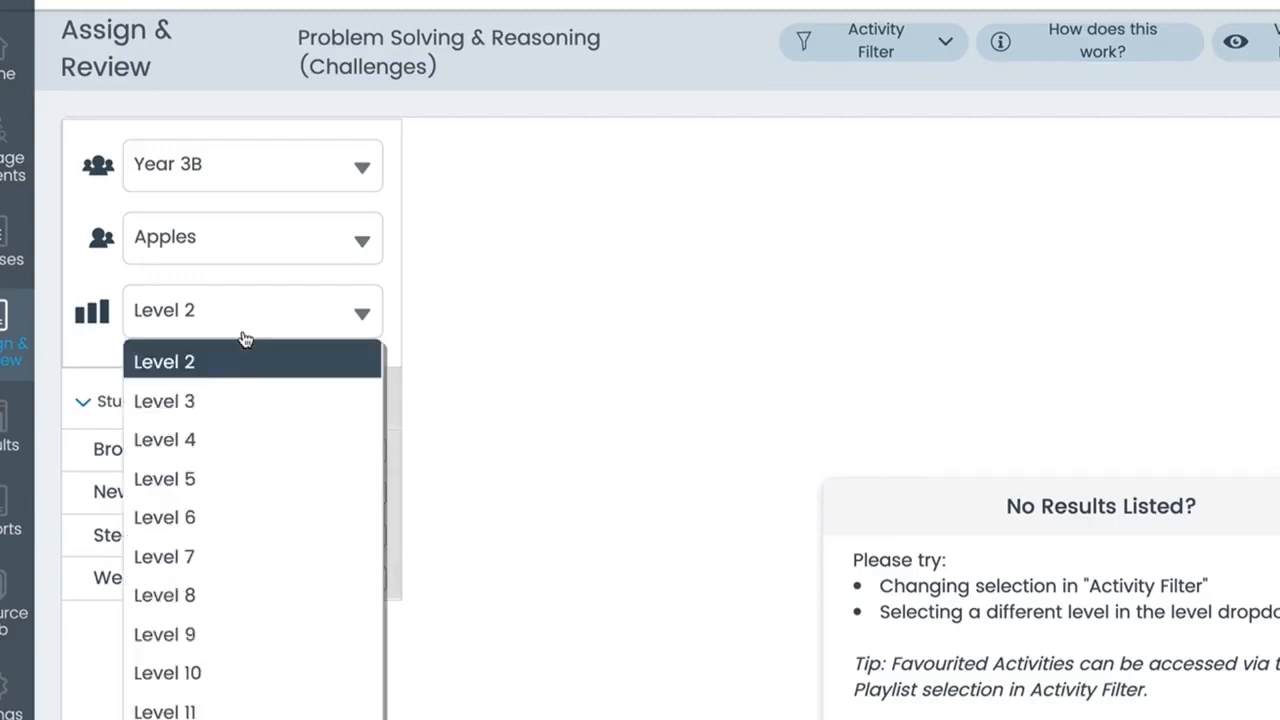
pyautogui.click(229, 403)
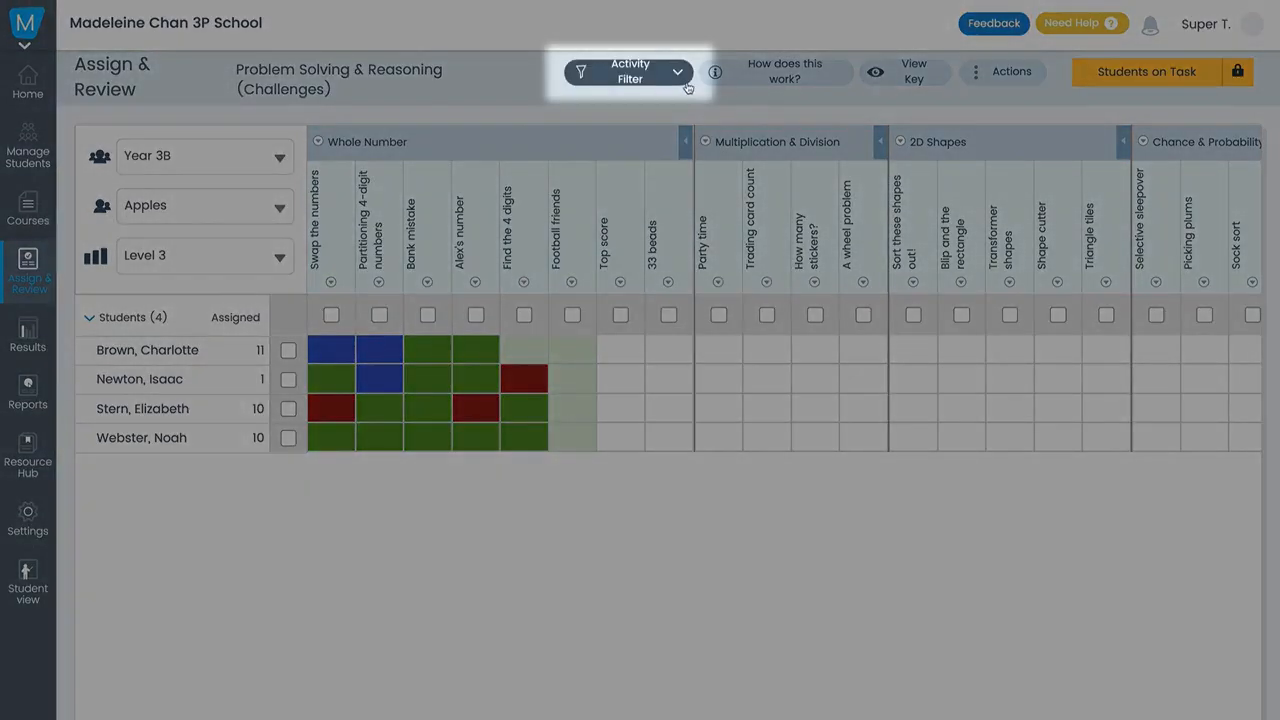
# Filter the challenge activities by the History playlist
pyautogui.click(687, 85)
pyautogui.click(692, 142)
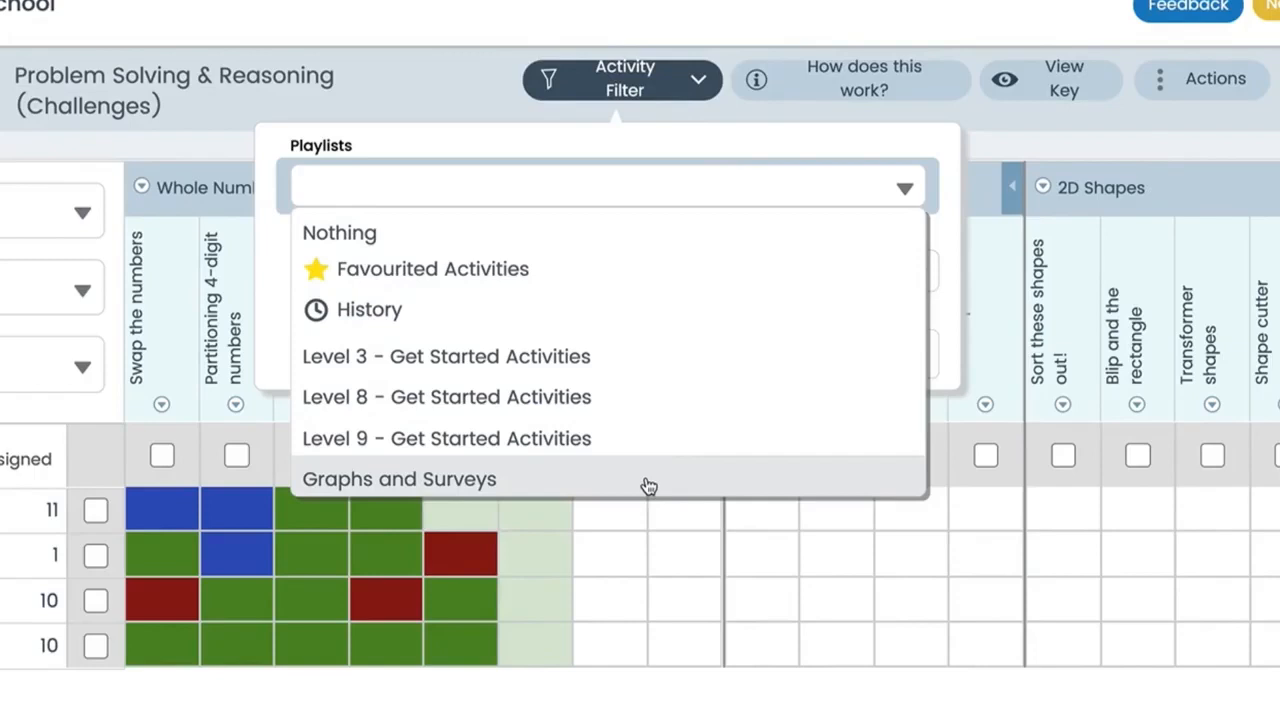
pyautogui.click(653, 375)
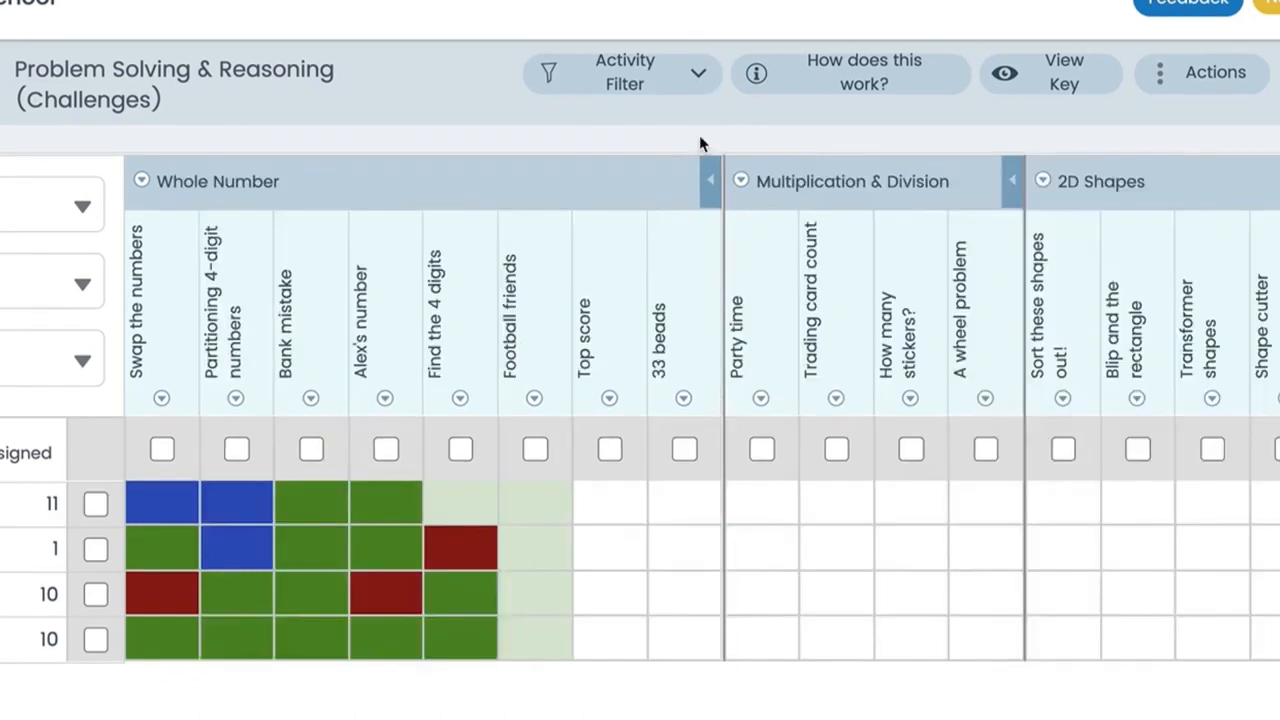
pyautogui.click(699, 80)
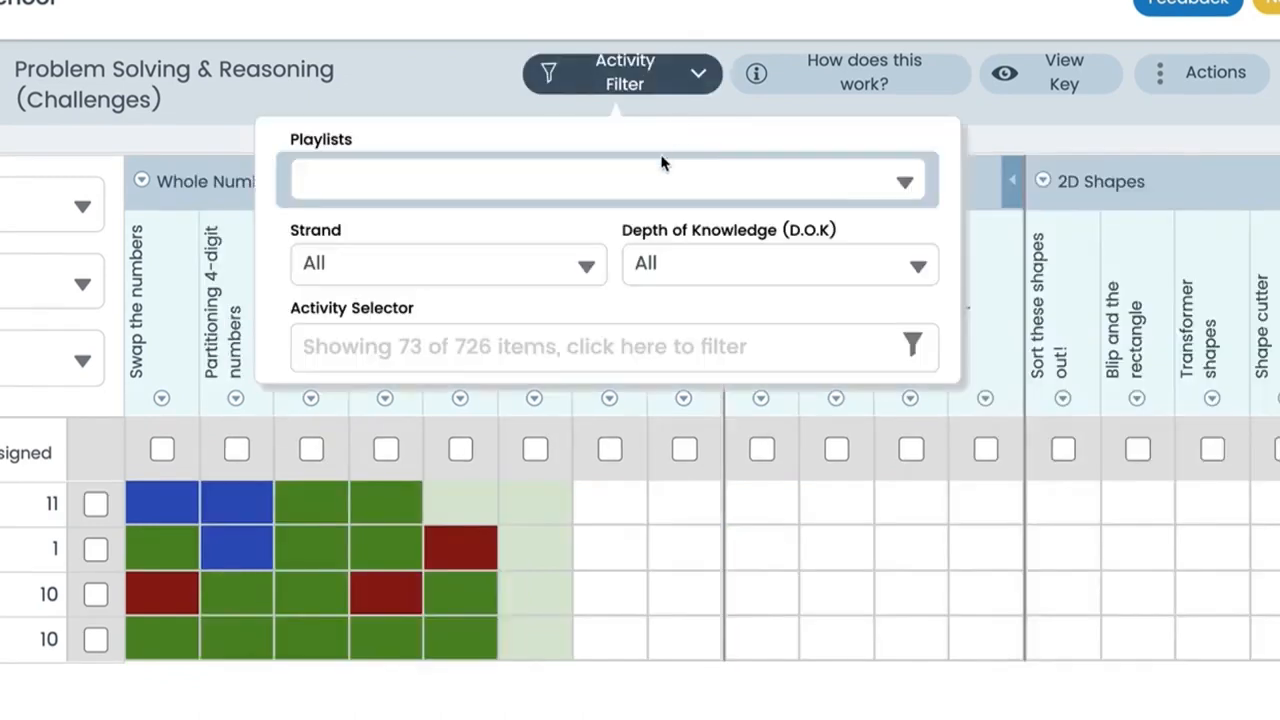
pyautogui.click(656, 182)
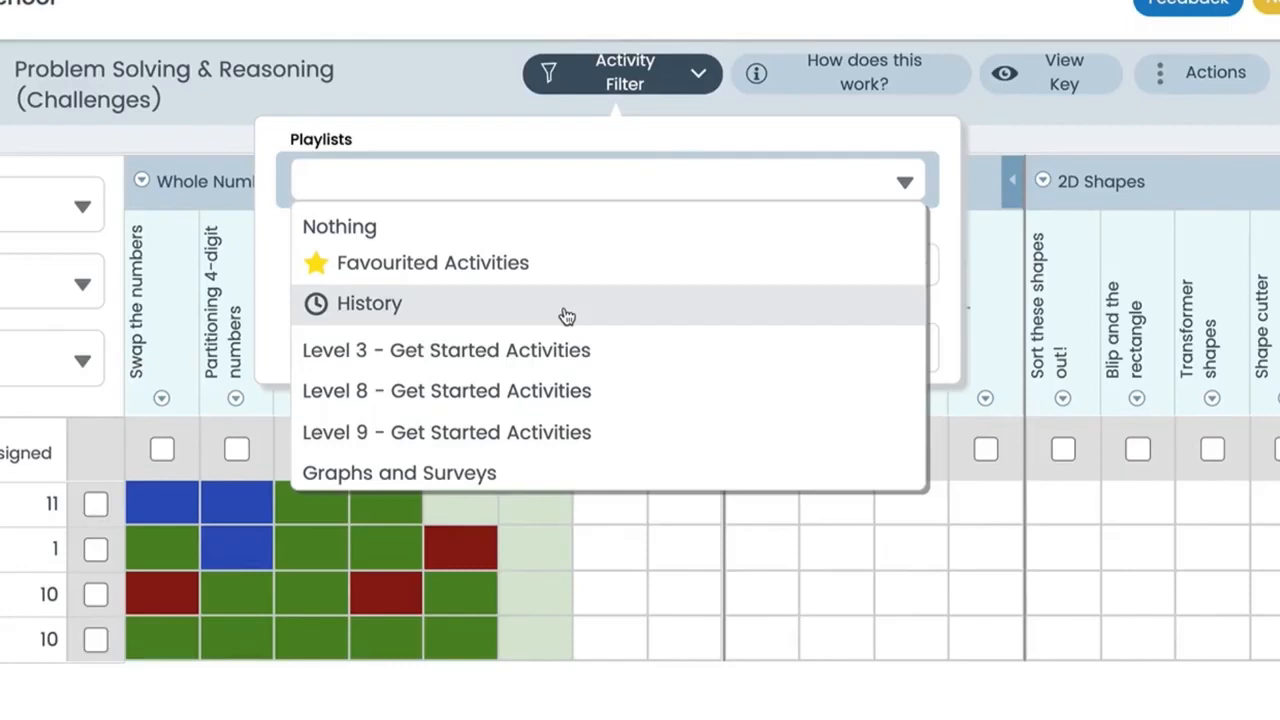
pyautogui.click(566, 316)
# Examine the activity filter's choices for strand, Depth of Knowledge and individual activities
pyautogui.click(694, 89)
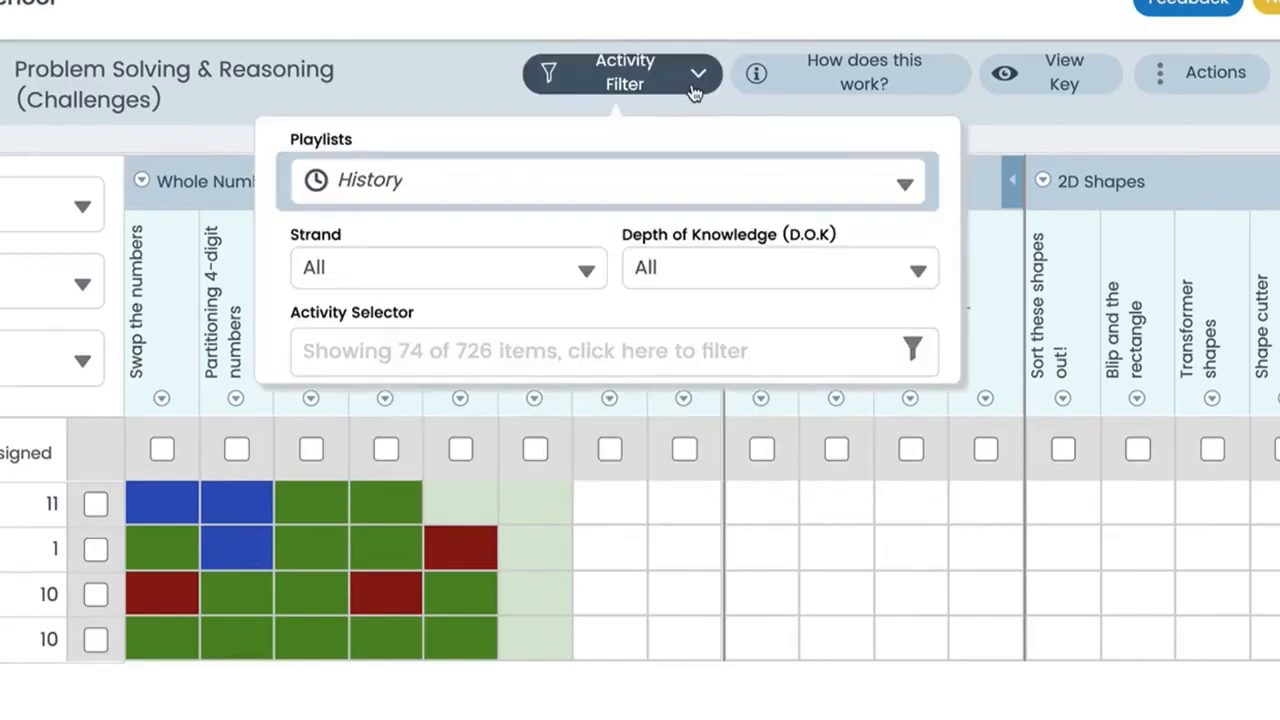
pyautogui.click(550, 281)
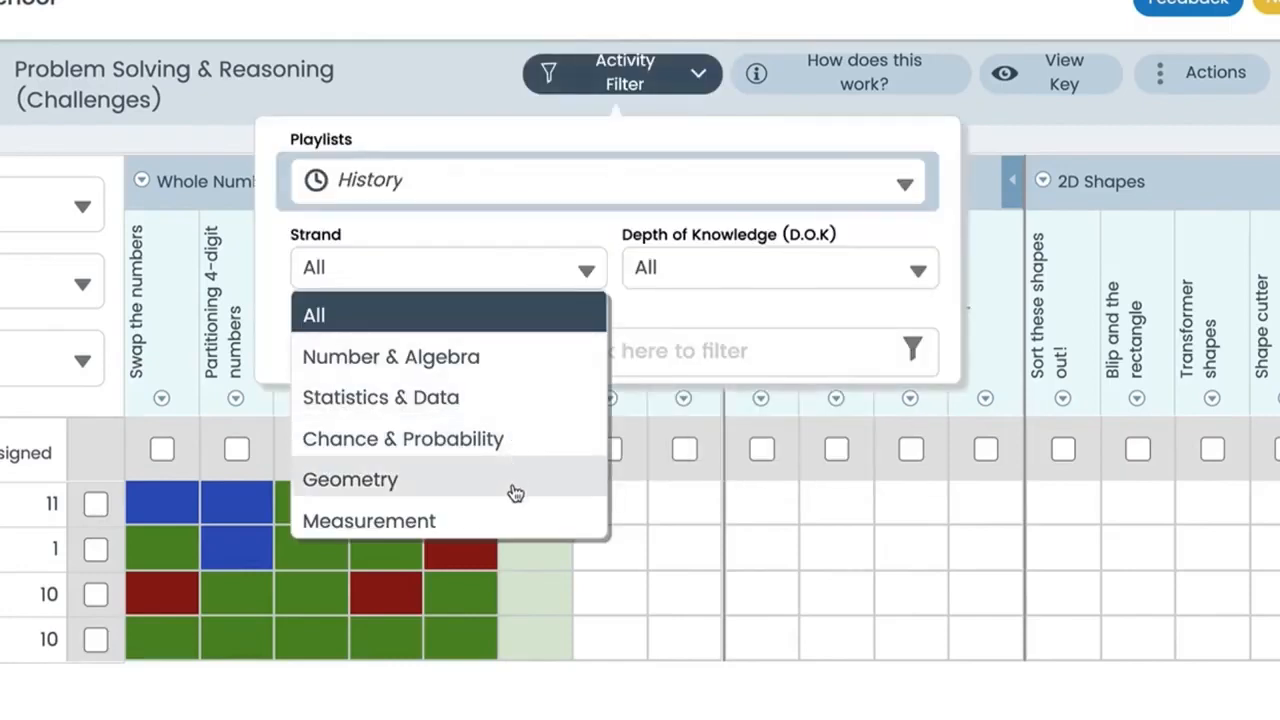
pyautogui.click(754, 276)
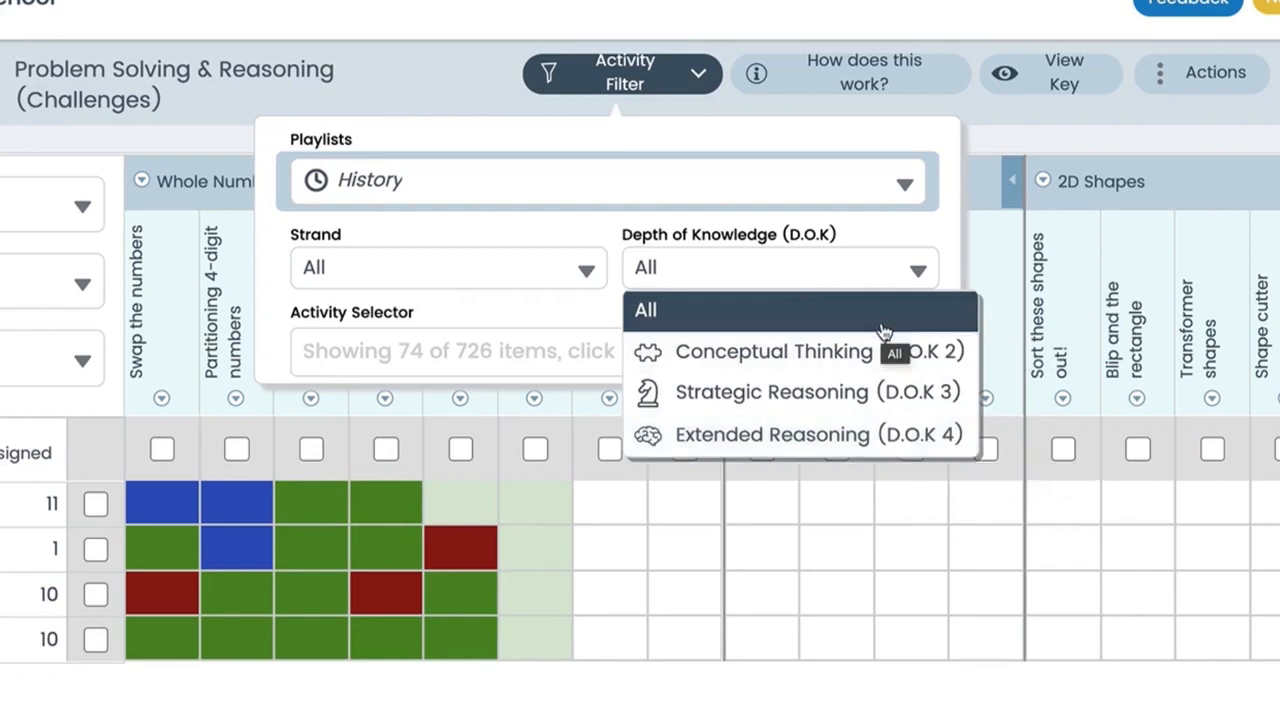
pyautogui.click(866, 283)
pyautogui.click(742, 352)
pyautogui.scroll(-3, 811, 506)
pyautogui.scroll(3, 811, 506)
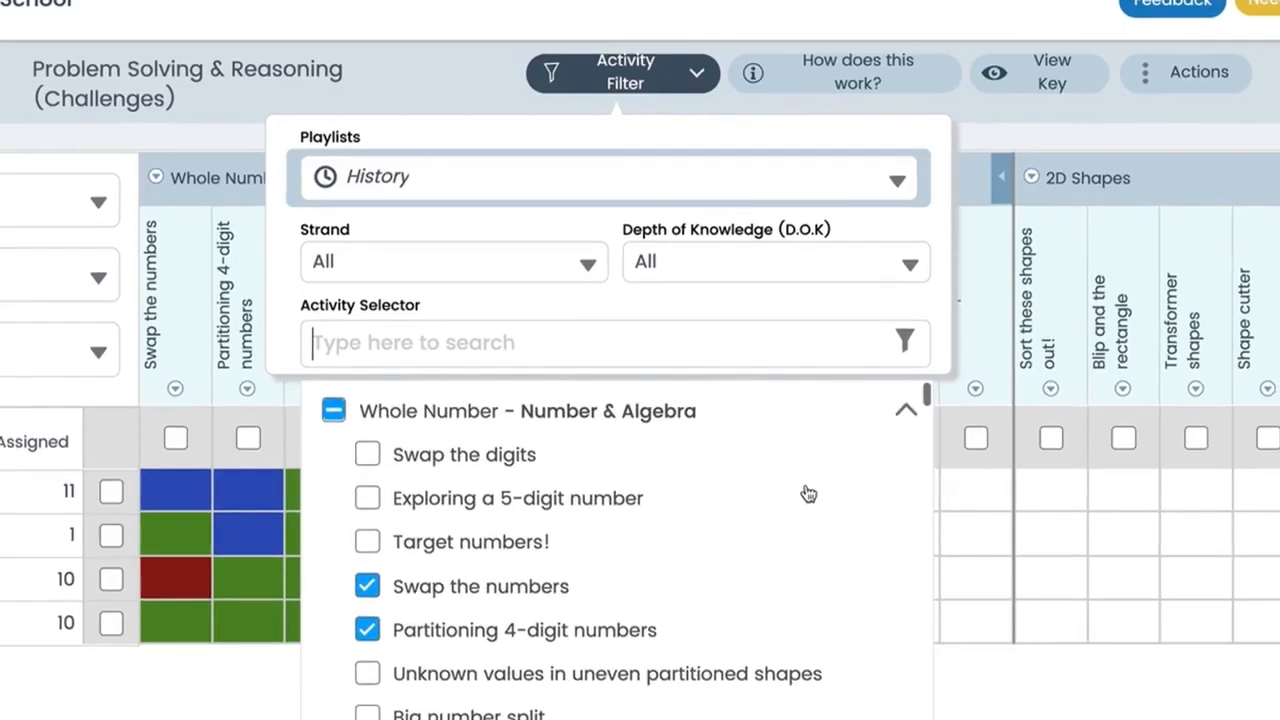
pyautogui.click(814, 646)
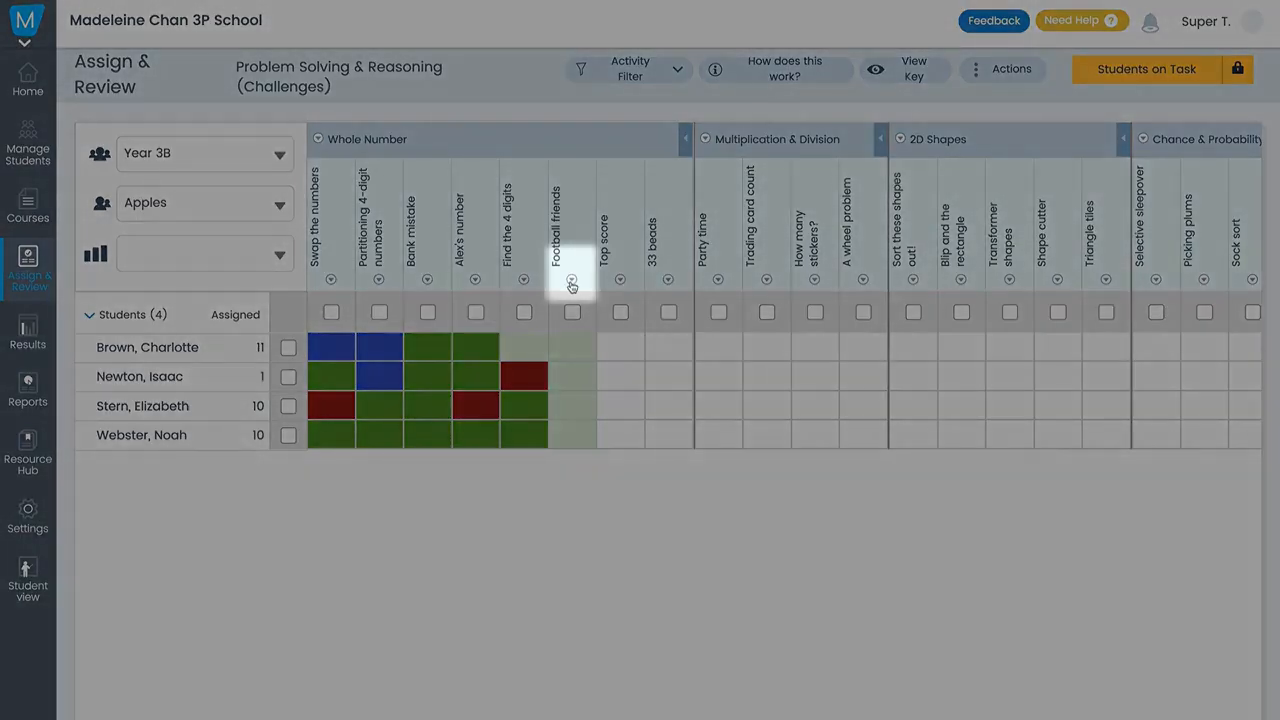
# Preview the Football friends activity and start a written workbook answer for one of its parts
pyautogui.click(572, 282)
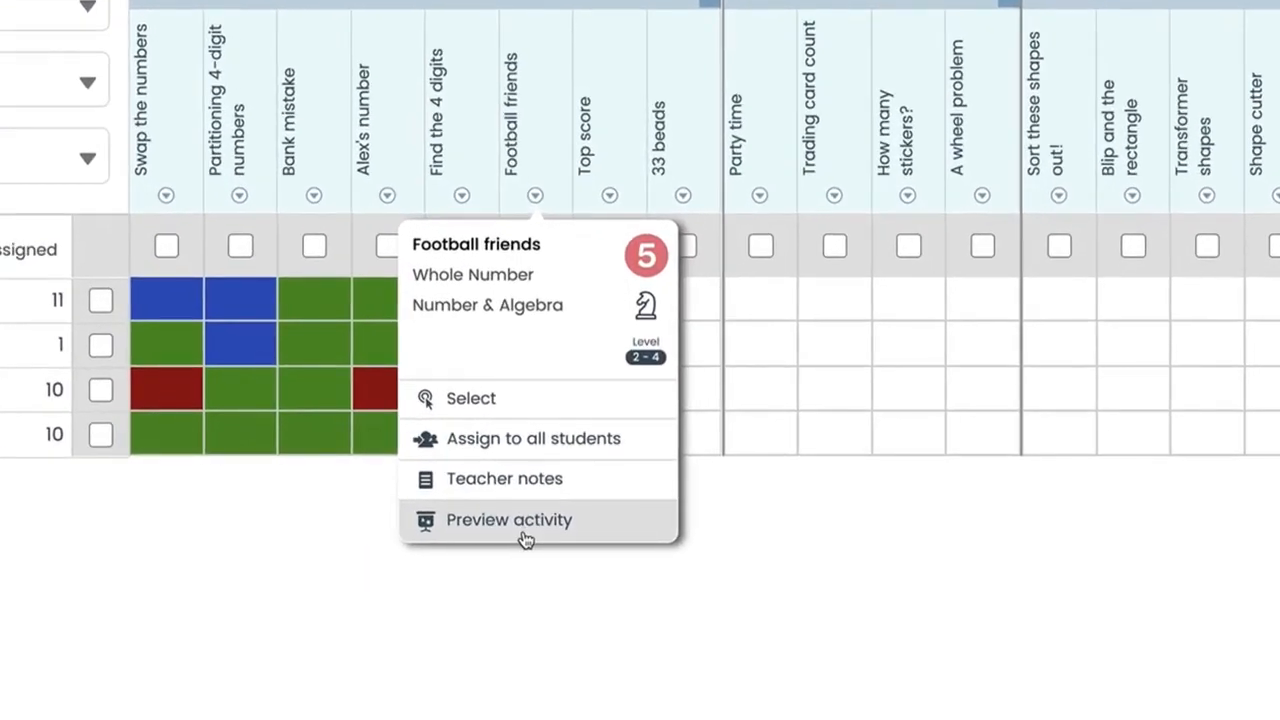
pyautogui.click(509, 520)
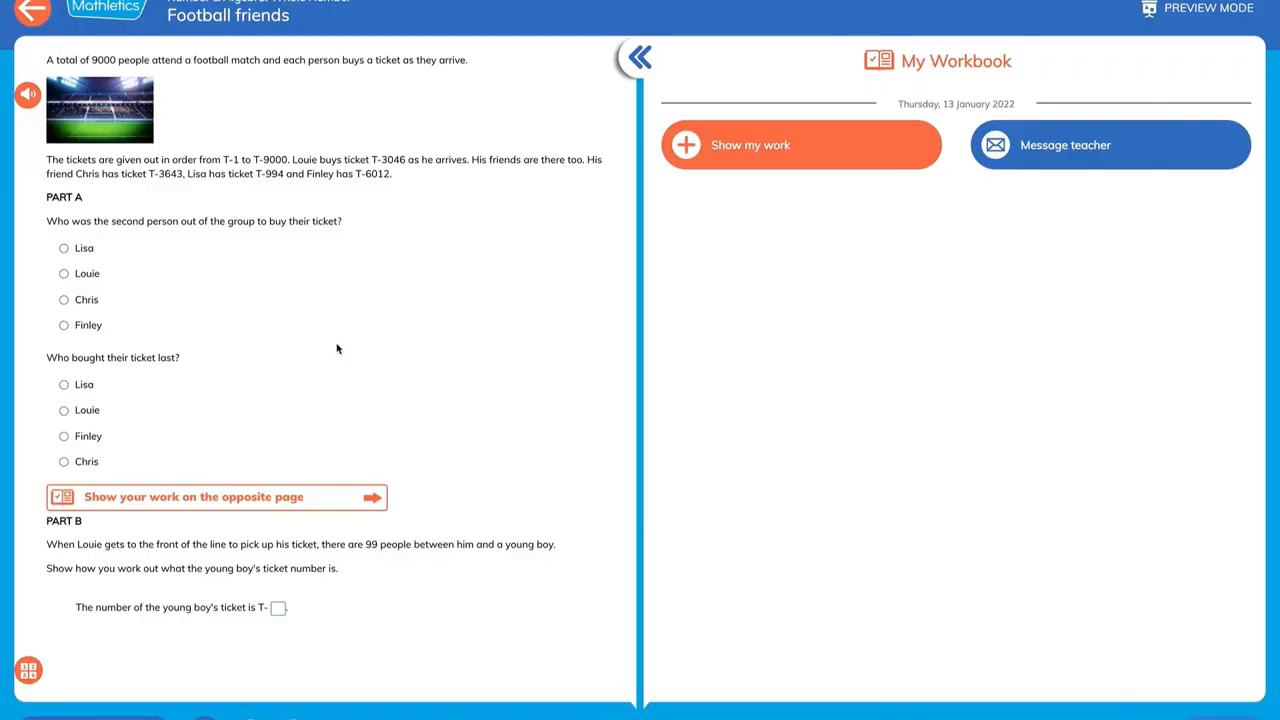
pyautogui.click(770, 155)
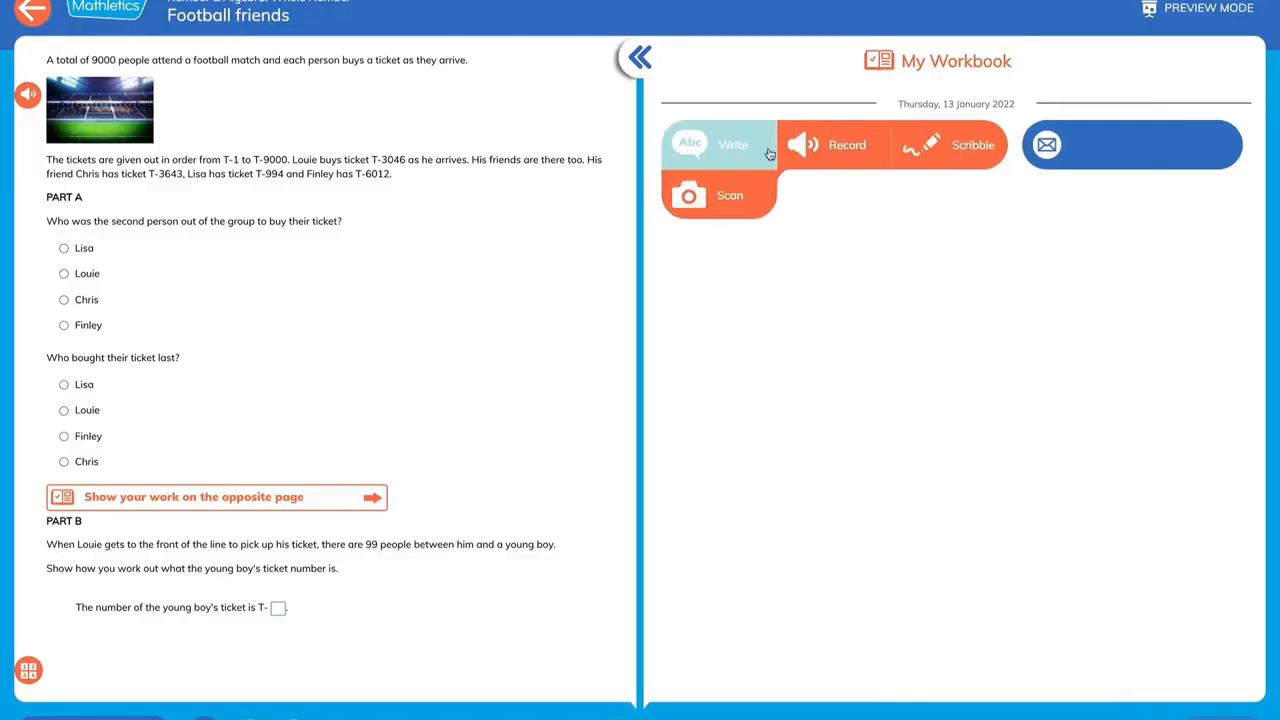
pyautogui.click(755, 150)
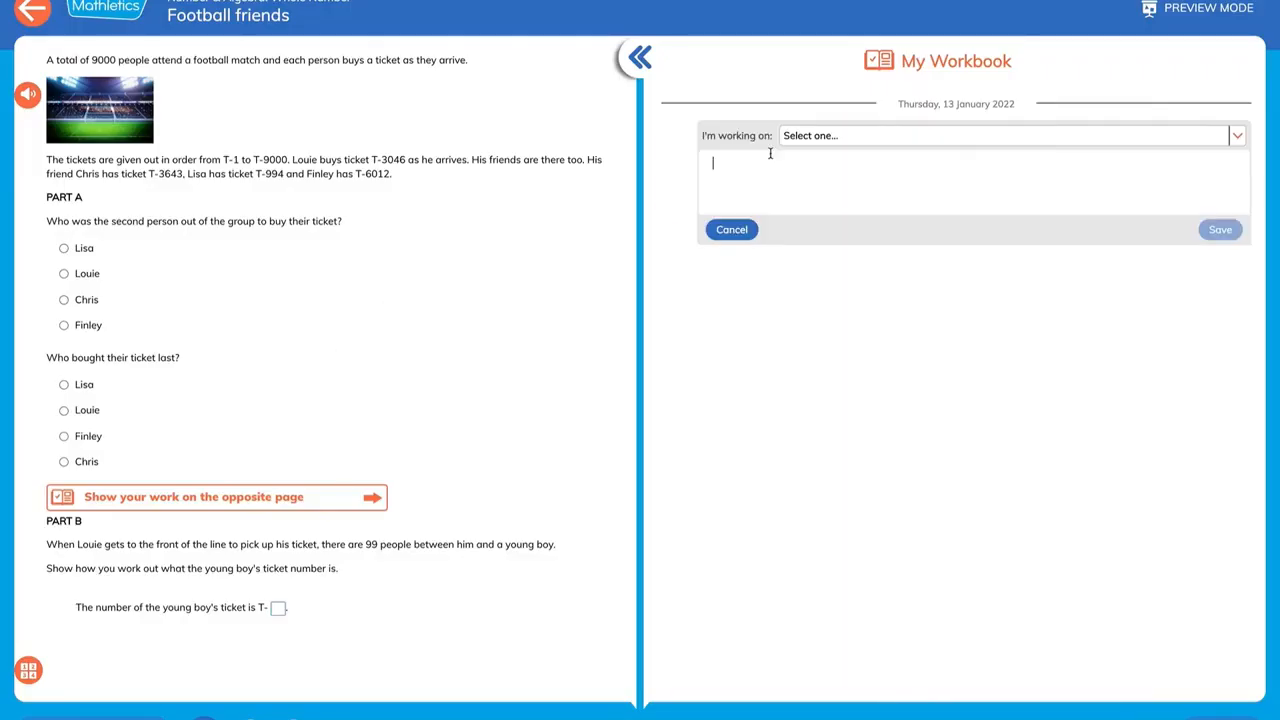
pyautogui.click(846, 134)
pyautogui.click(829, 177)
pyautogui.click(797, 164)
pyautogui.write('Lisa T')
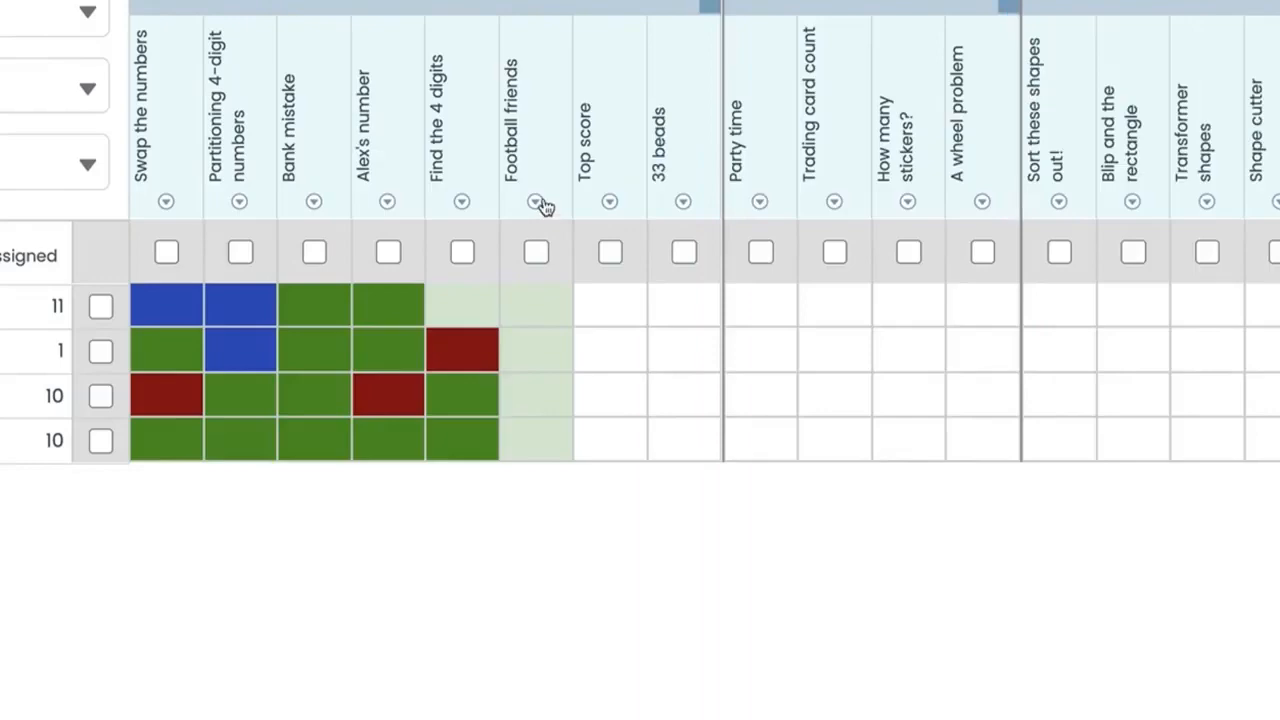
# Read the teacher notes for the Football friends activity
pyautogui.click(537, 203)
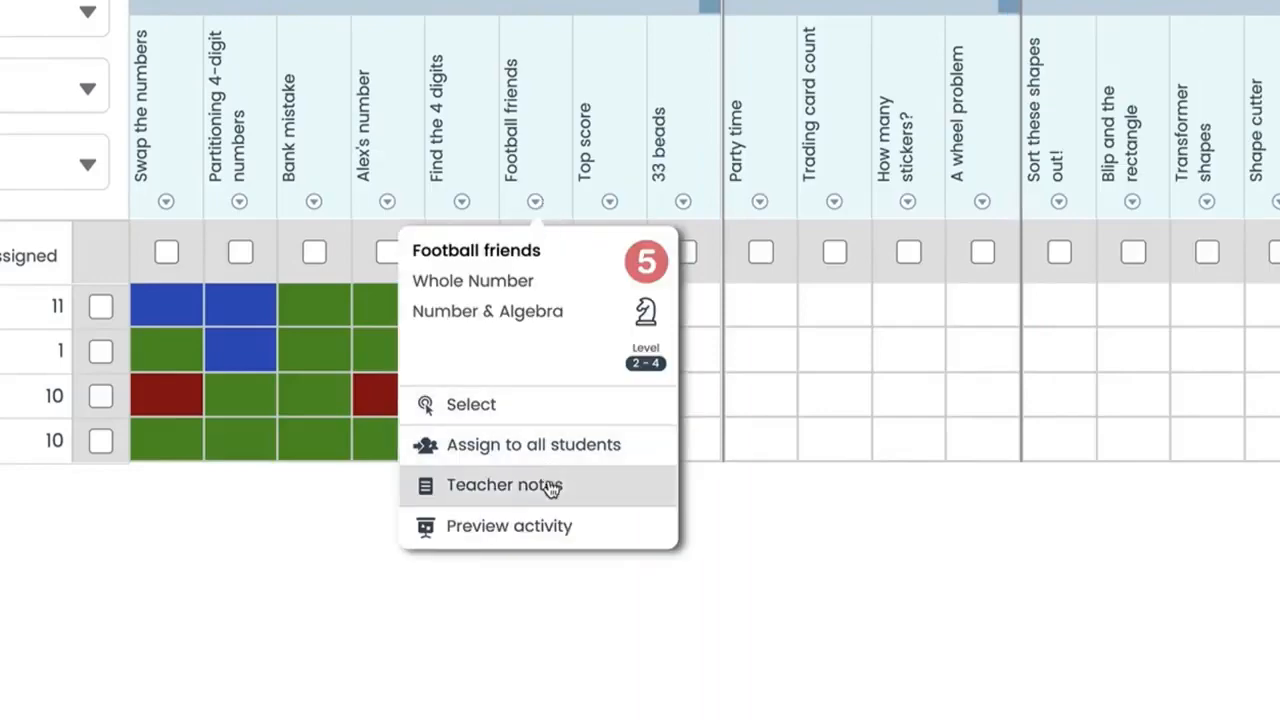
pyautogui.click(530, 485)
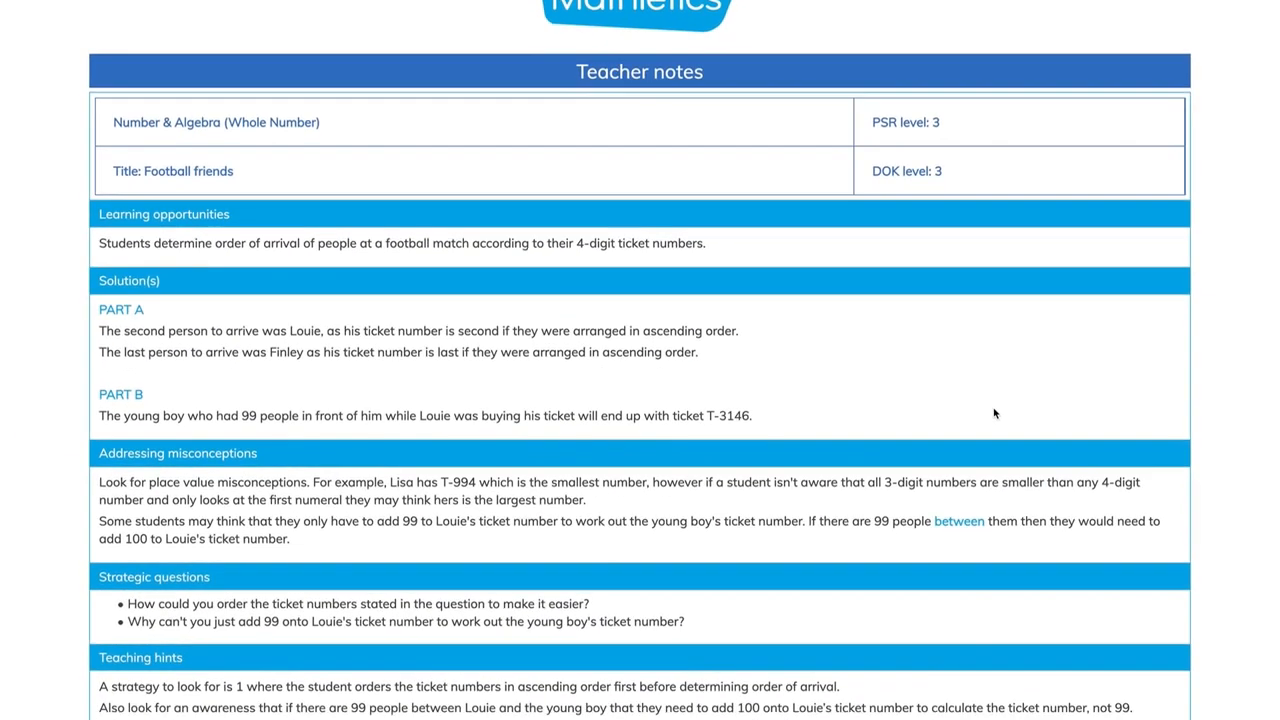
pyautogui.scroll(-2, 994, 413)
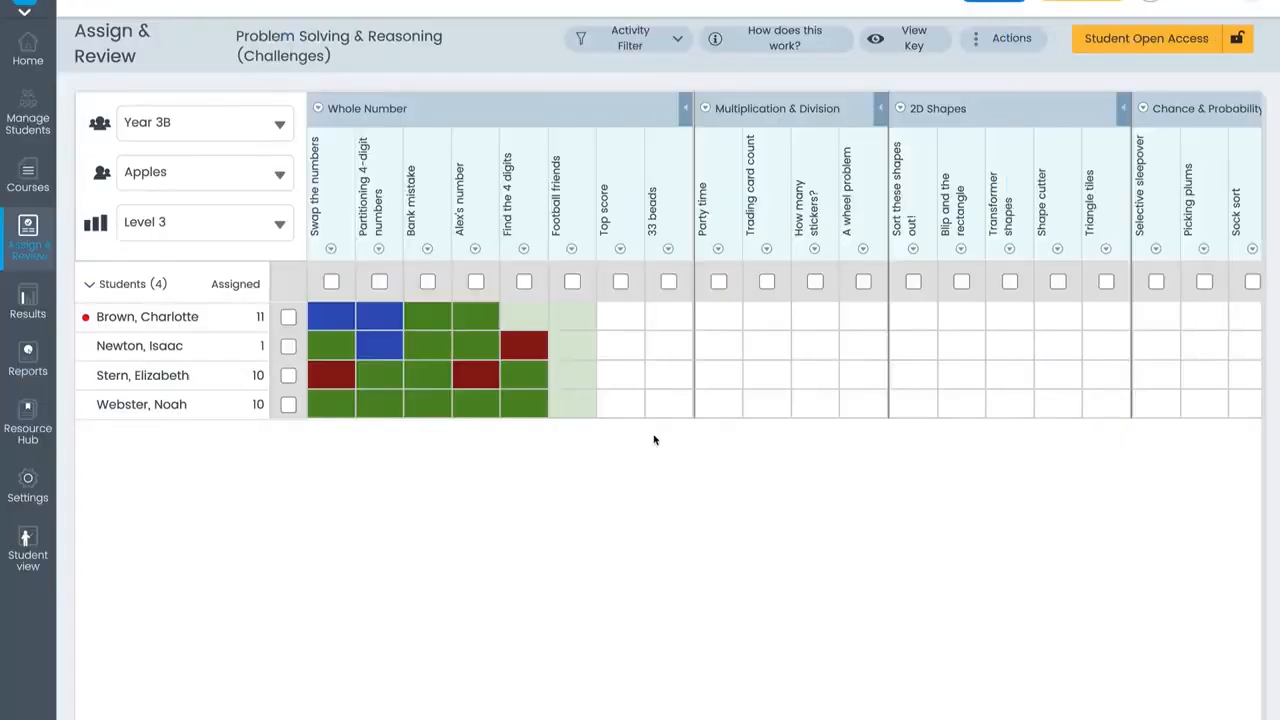
# Try selecting the Top score activity for the first student and for the whole Apples group, and clear the selection
pyautogui.click(620, 248)
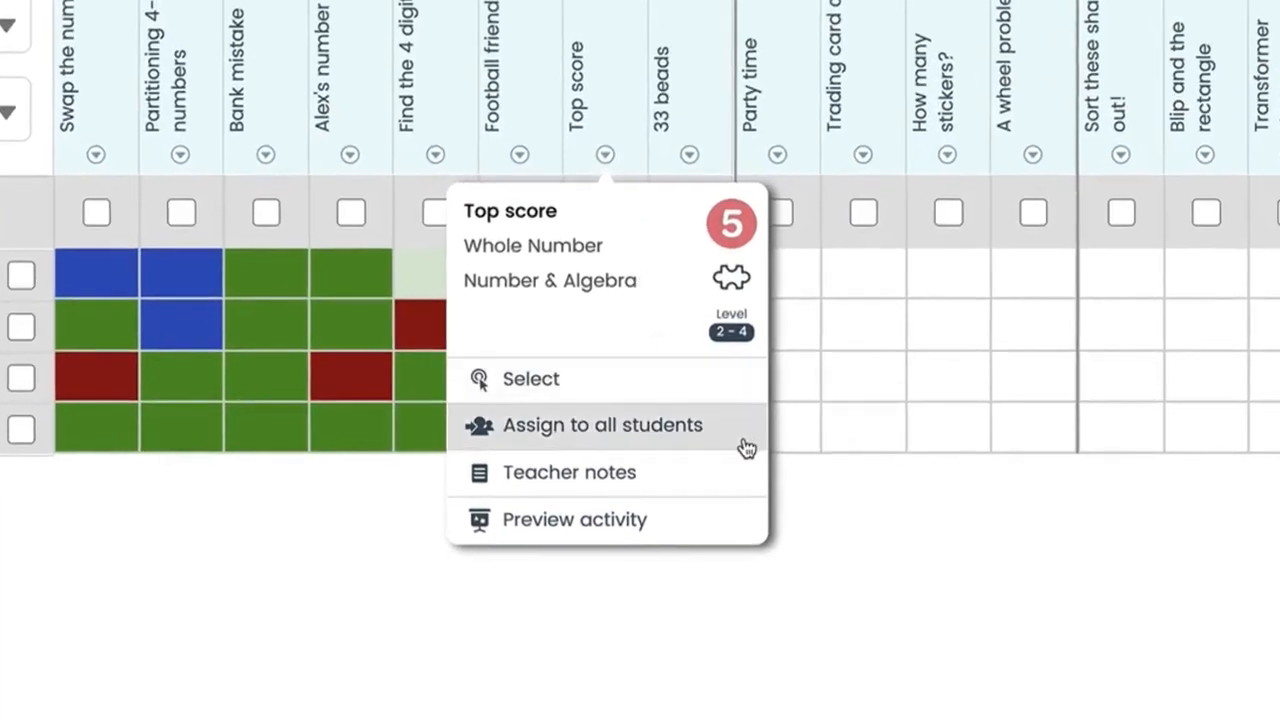
pyautogui.click(829, 523)
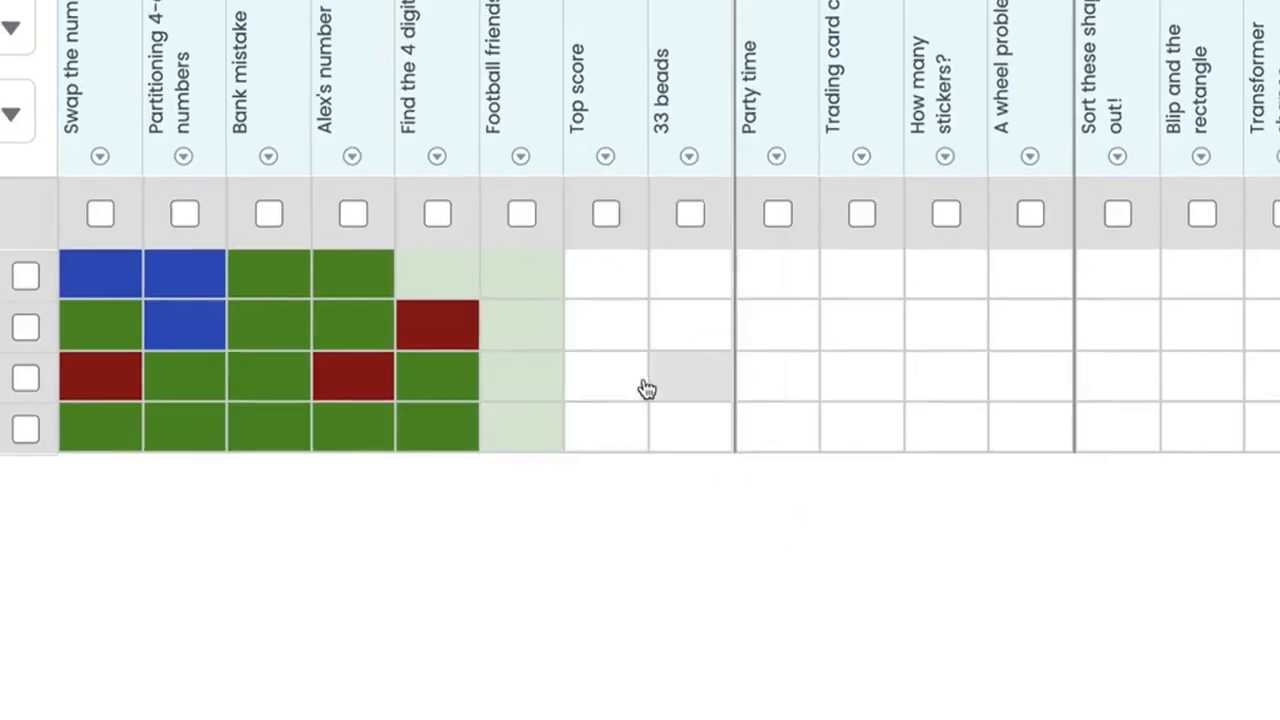
pyautogui.click(606, 275)
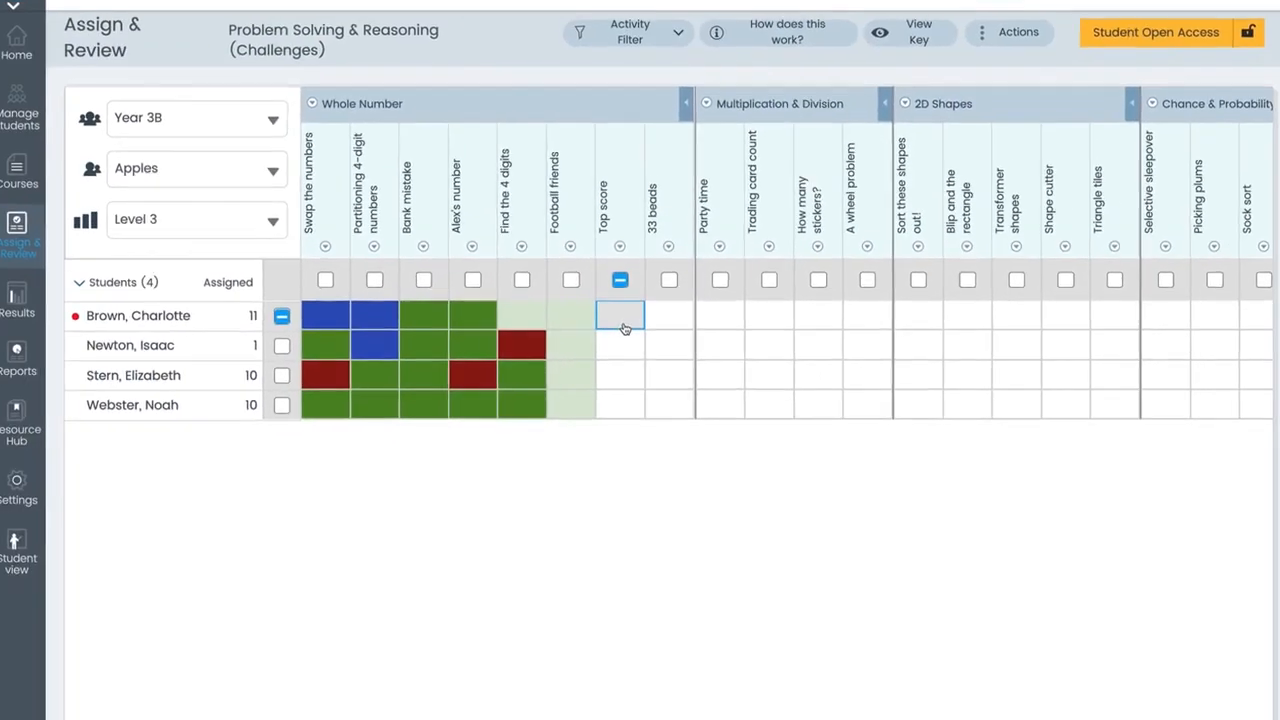
pyautogui.click(620, 283)
pyautogui.click(620, 284)
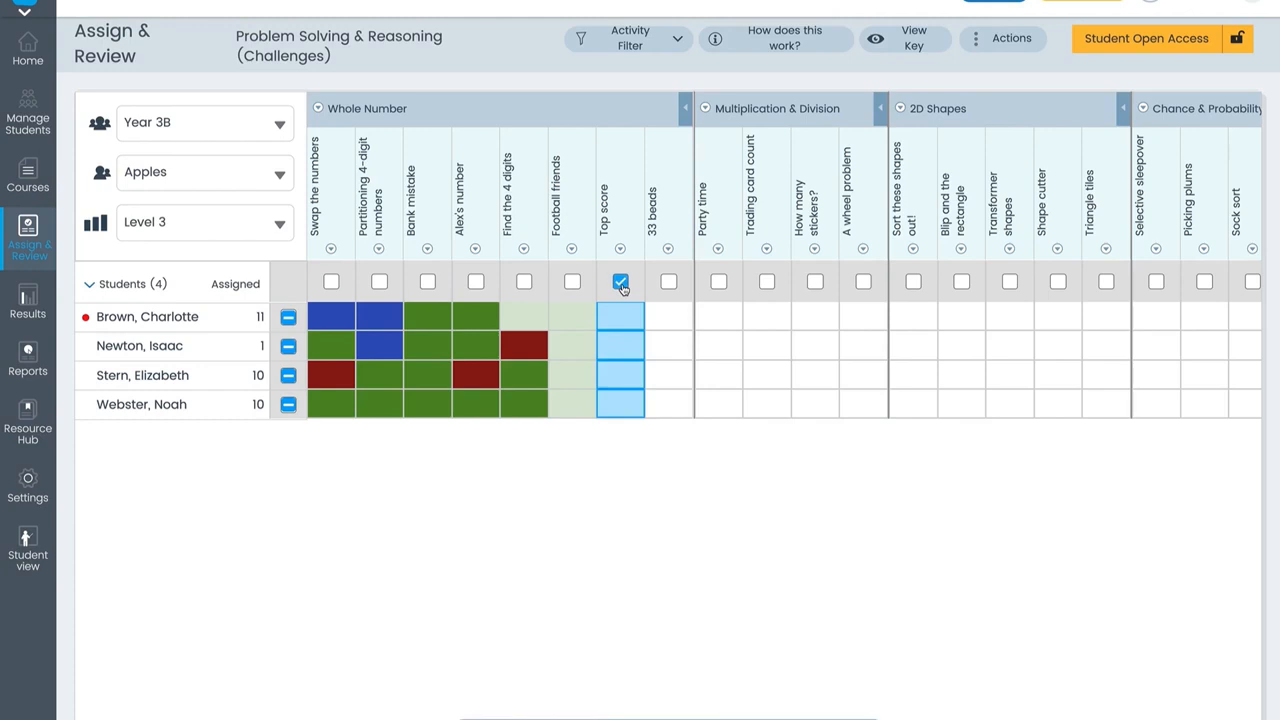
pyautogui.click(620, 283)
# Assign the Top score activity to the second and third students in the Apples group
pyautogui.click(622, 344)
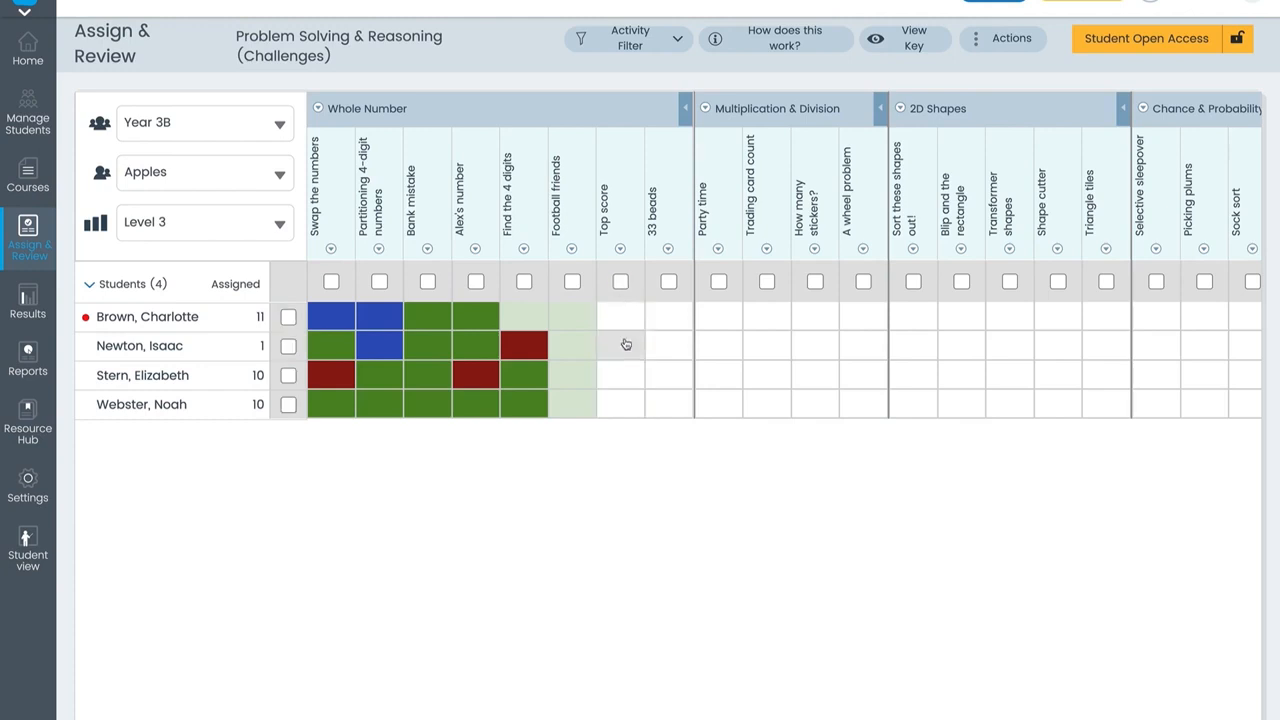
pyautogui.click(623, 375)
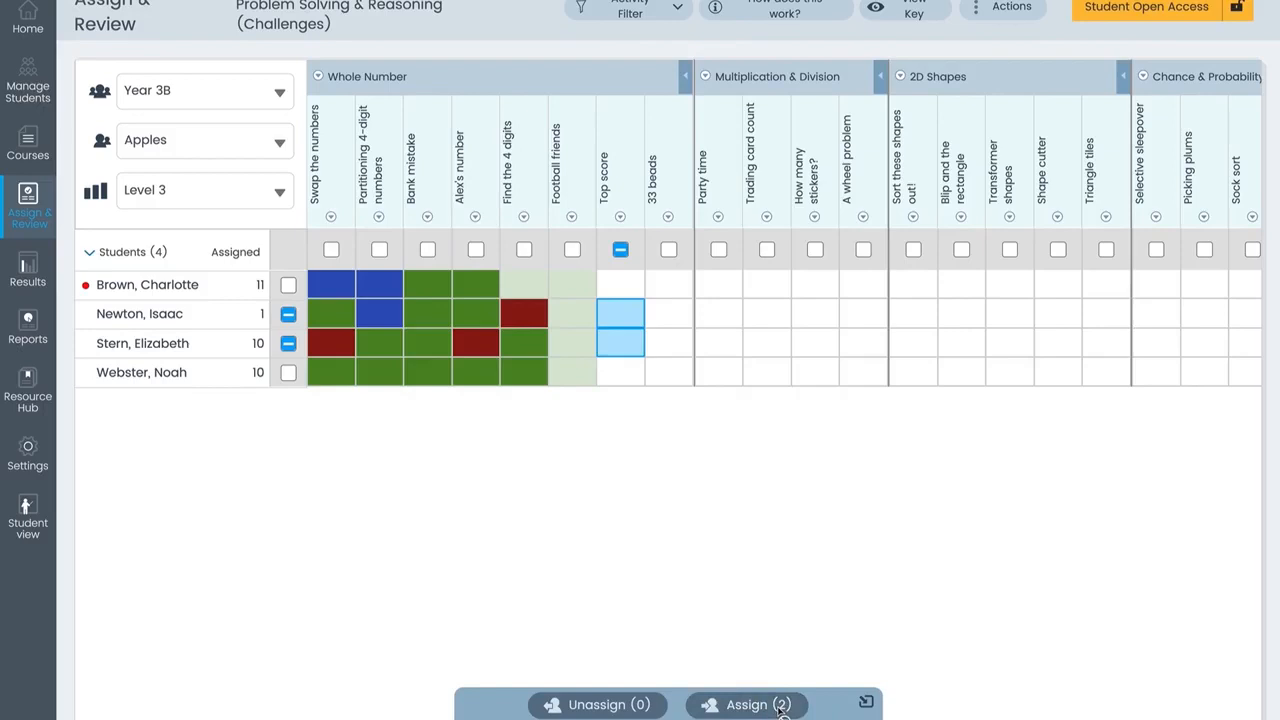
pyautogui.click(783, 705)
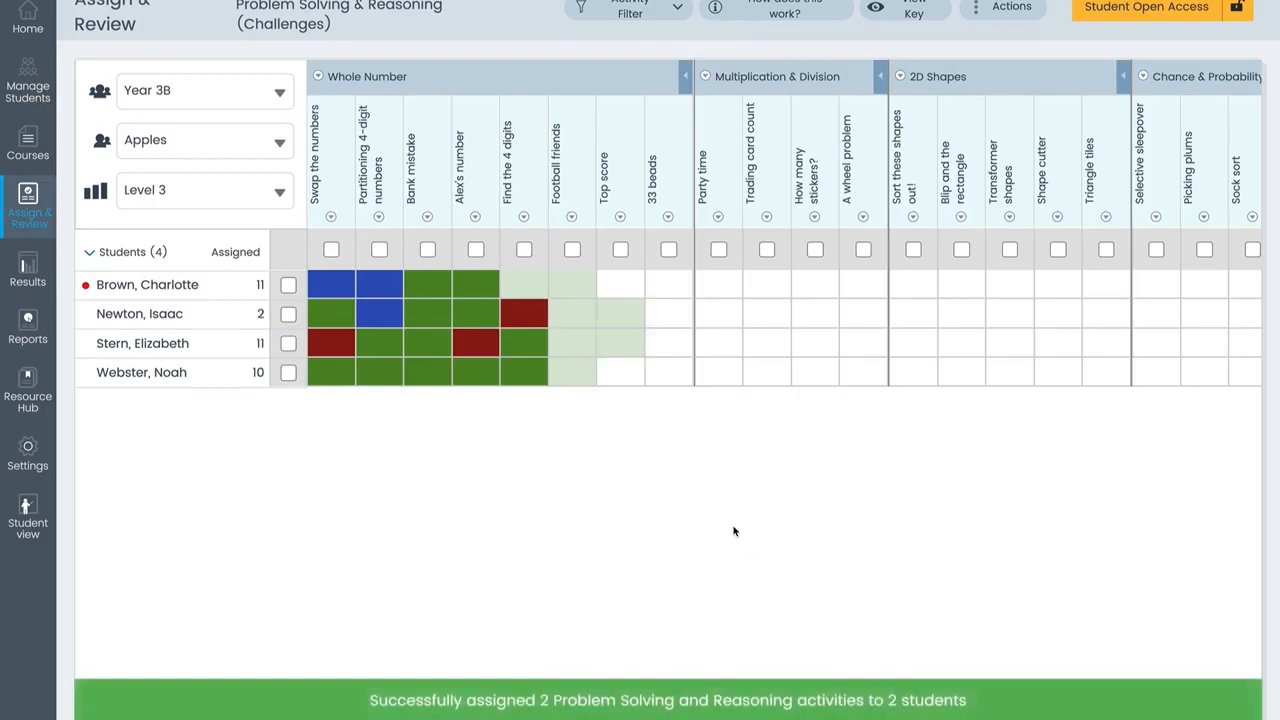
# Unassign the Top score activity from the second and third students in the Apples group
pyautogui.click(620, 343)
pyautogui.click(620, 313)
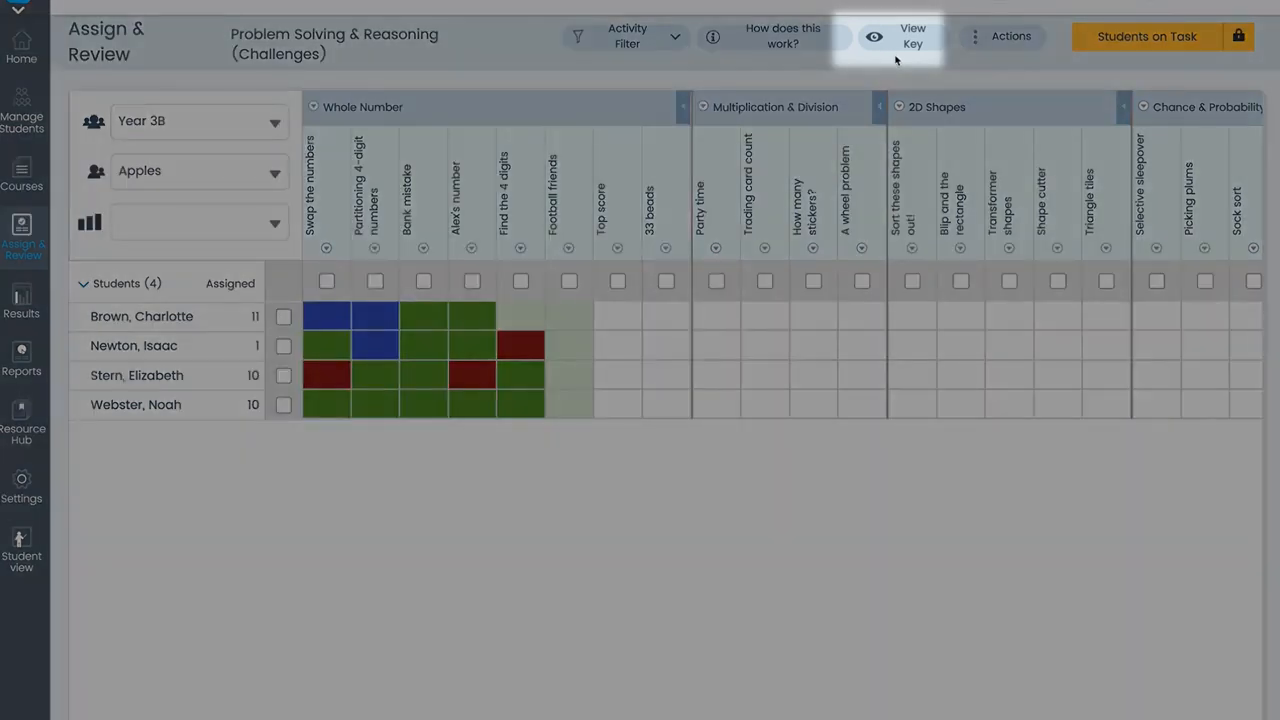
# View the key explaining the grid's assignment, message and marking indicators, and close it
pyautogui.click(895, 52)
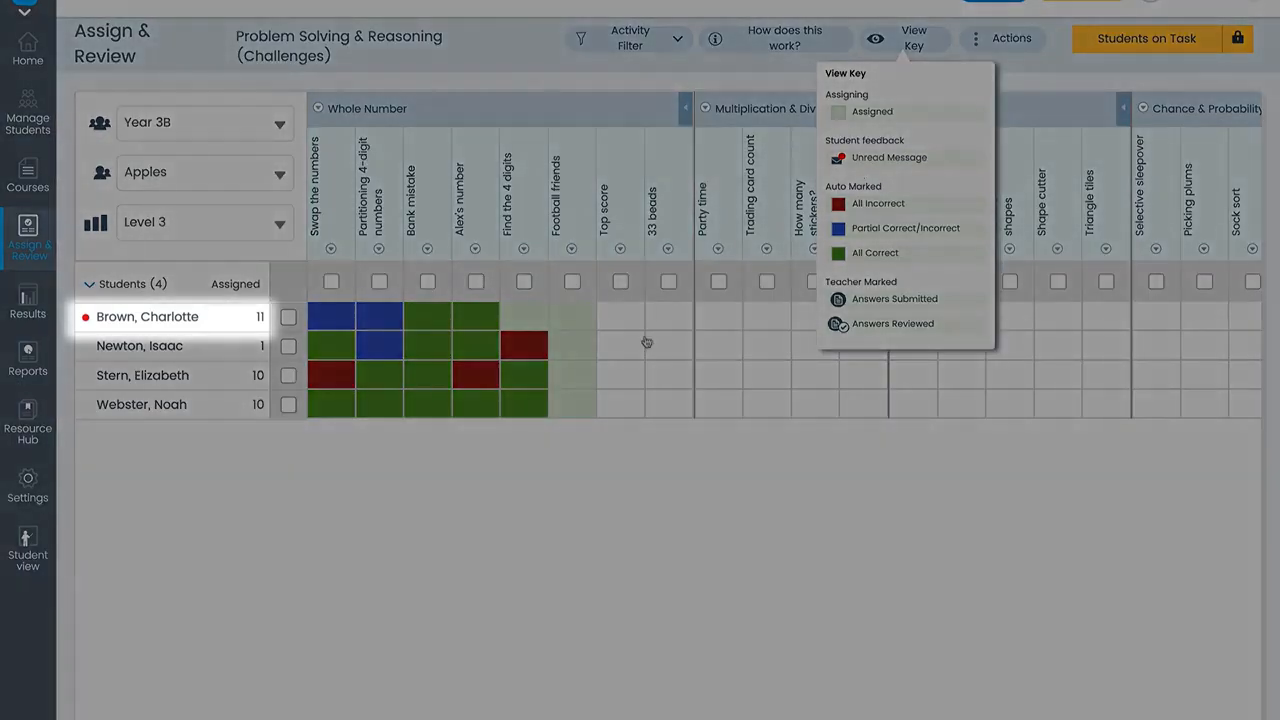
pyautogui.click(493, 455)
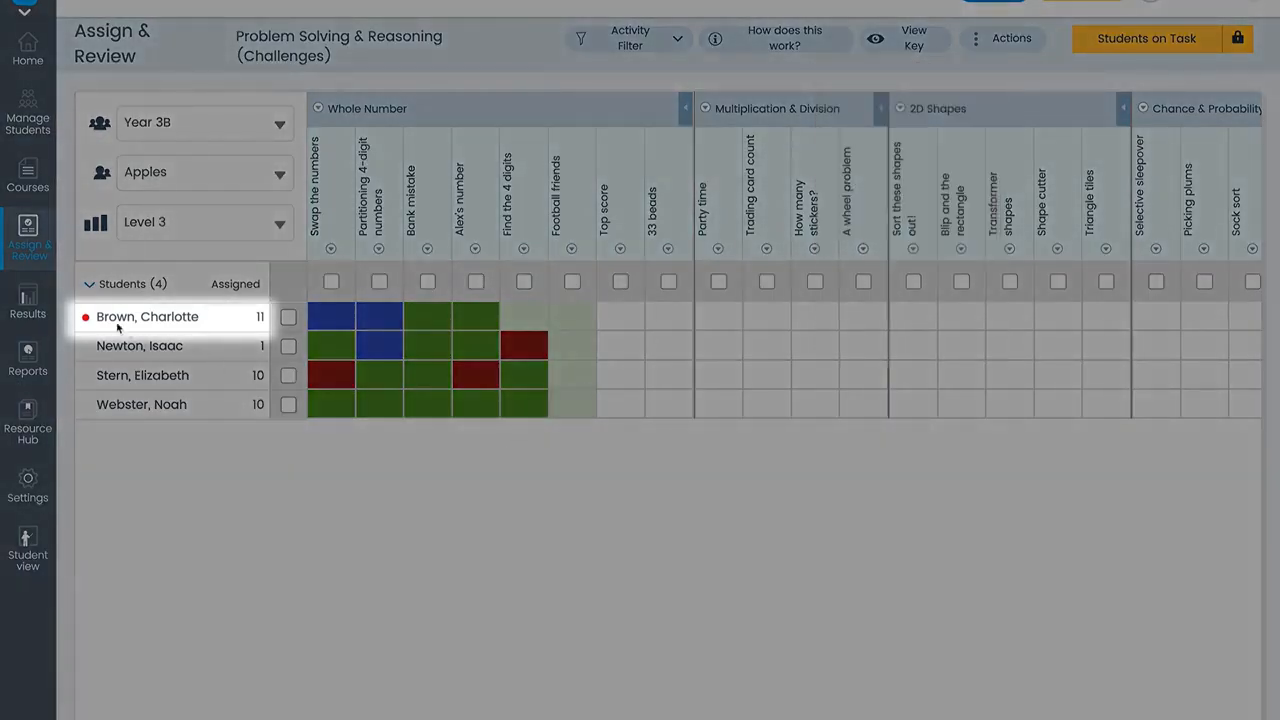
# Open the first student's work for the Decorate using fractions activity, marked with an unread message, for review
pyautogui.hscroll(2, 720, 402)
pyautogui.hscroll(10, 734, 402)
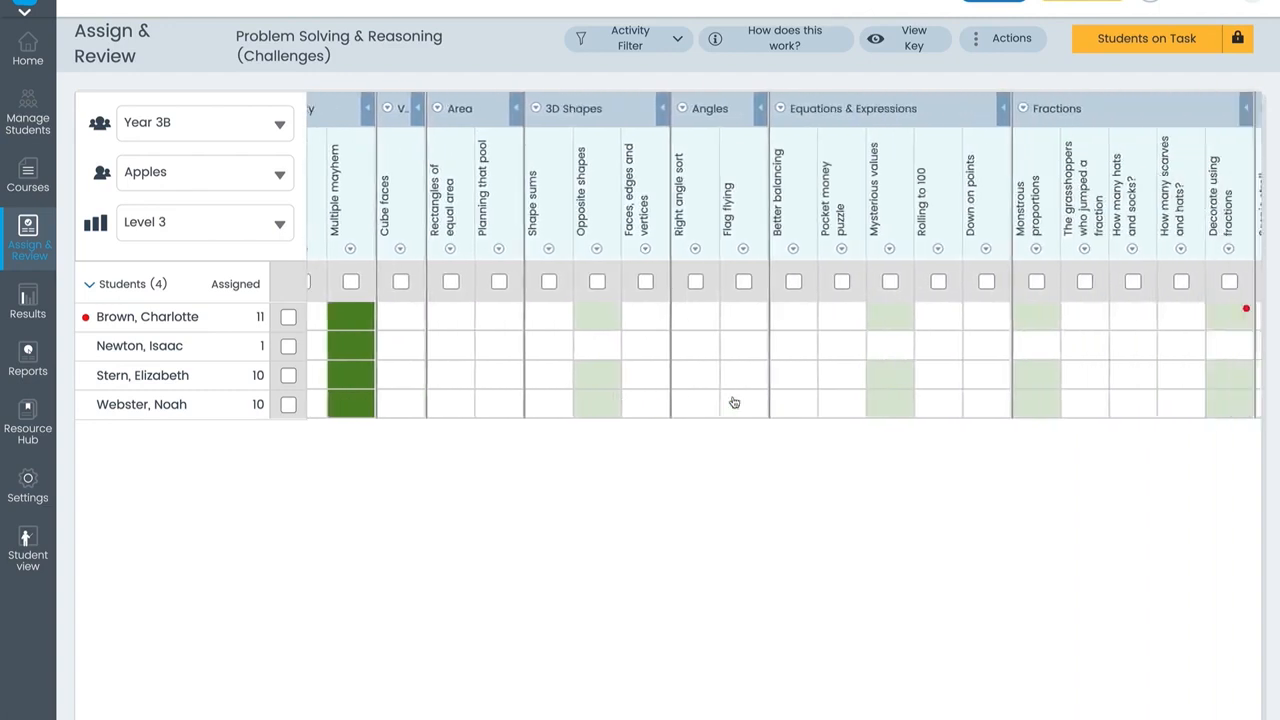
pyautogui.hscroll(3, 734, 402)
pyautogui.click(1016, 320)
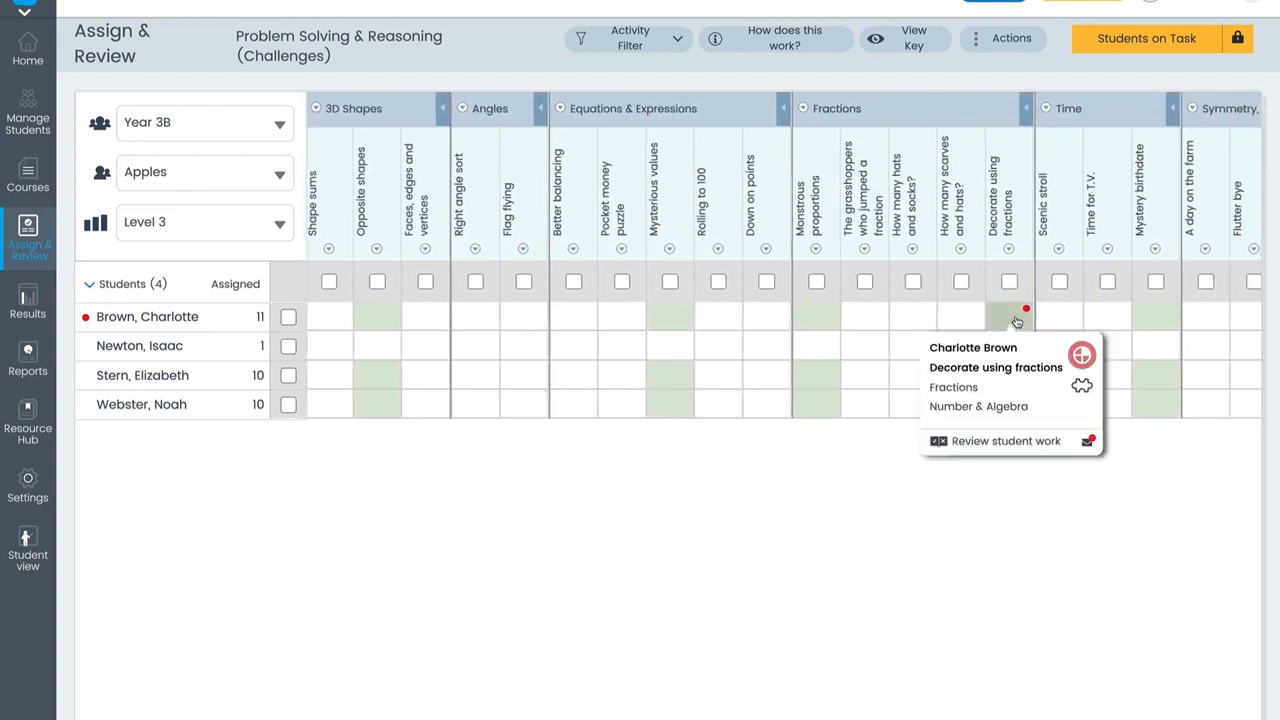
pyautogui.click(1067, 453)
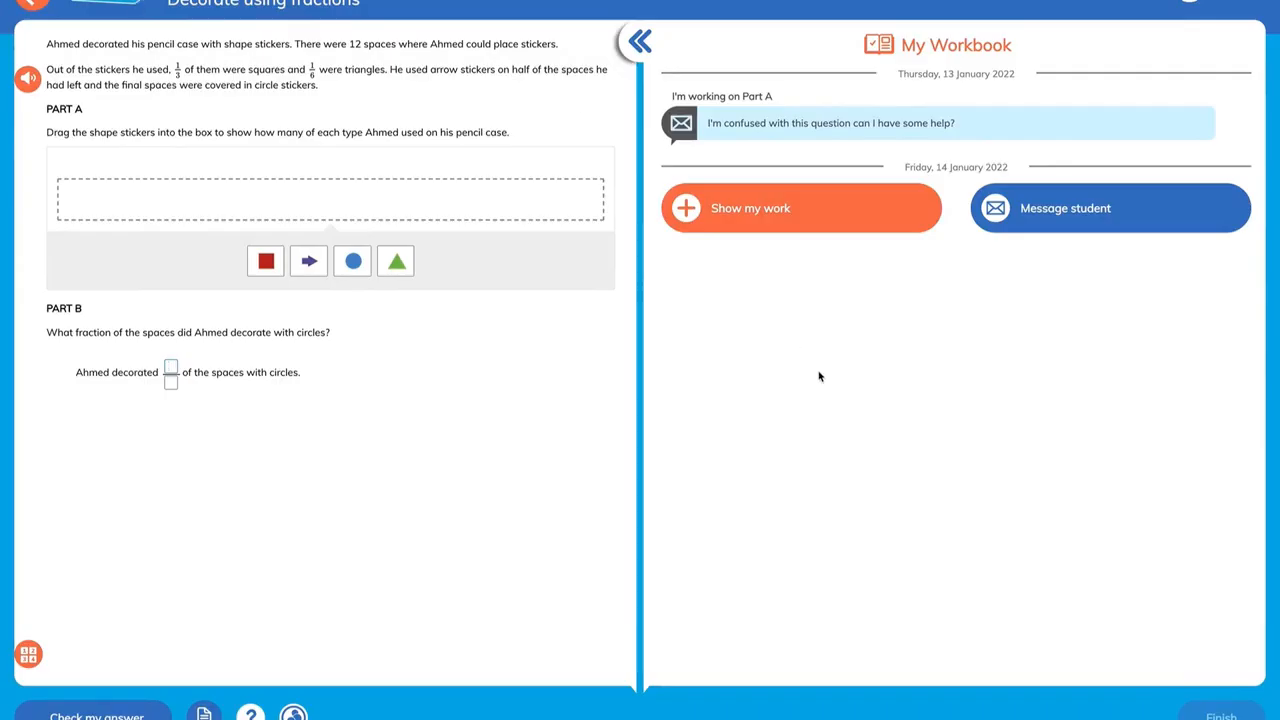
# Start a written reply to the student's help message in the workbook and choose what it refers to
pyautogui.click(1037, 228)
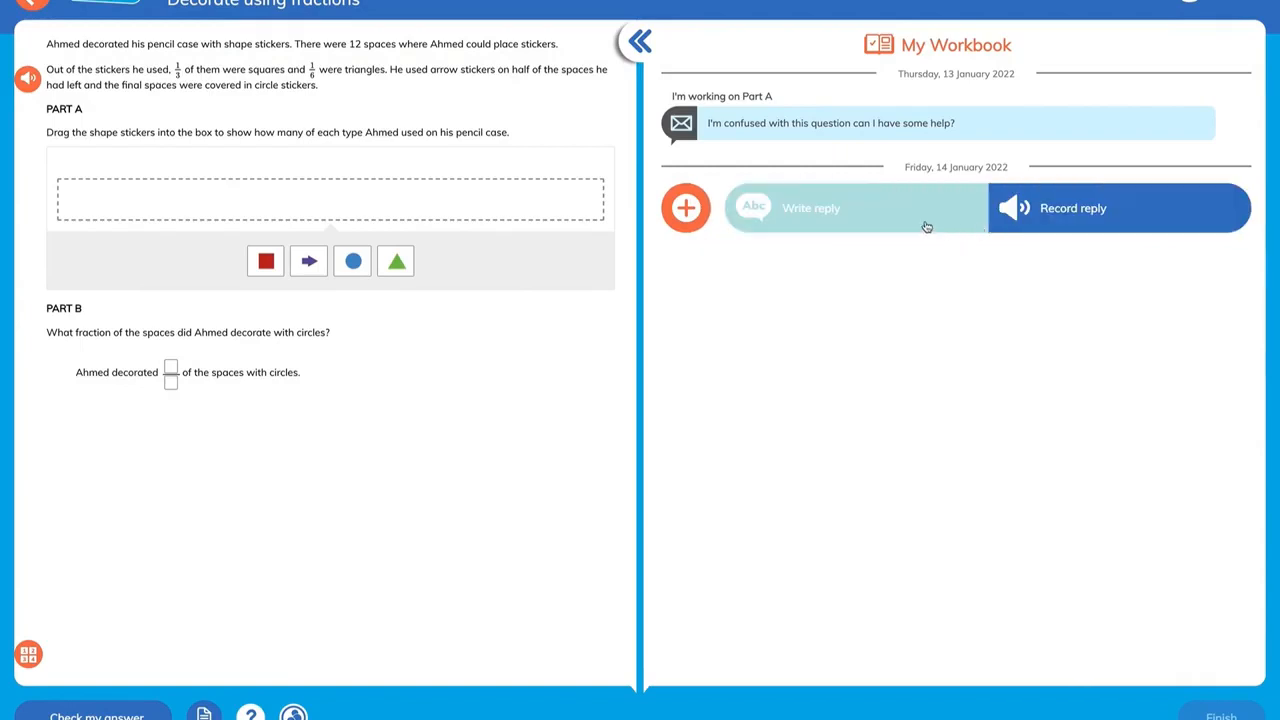
pyautogui.click(886, 230)
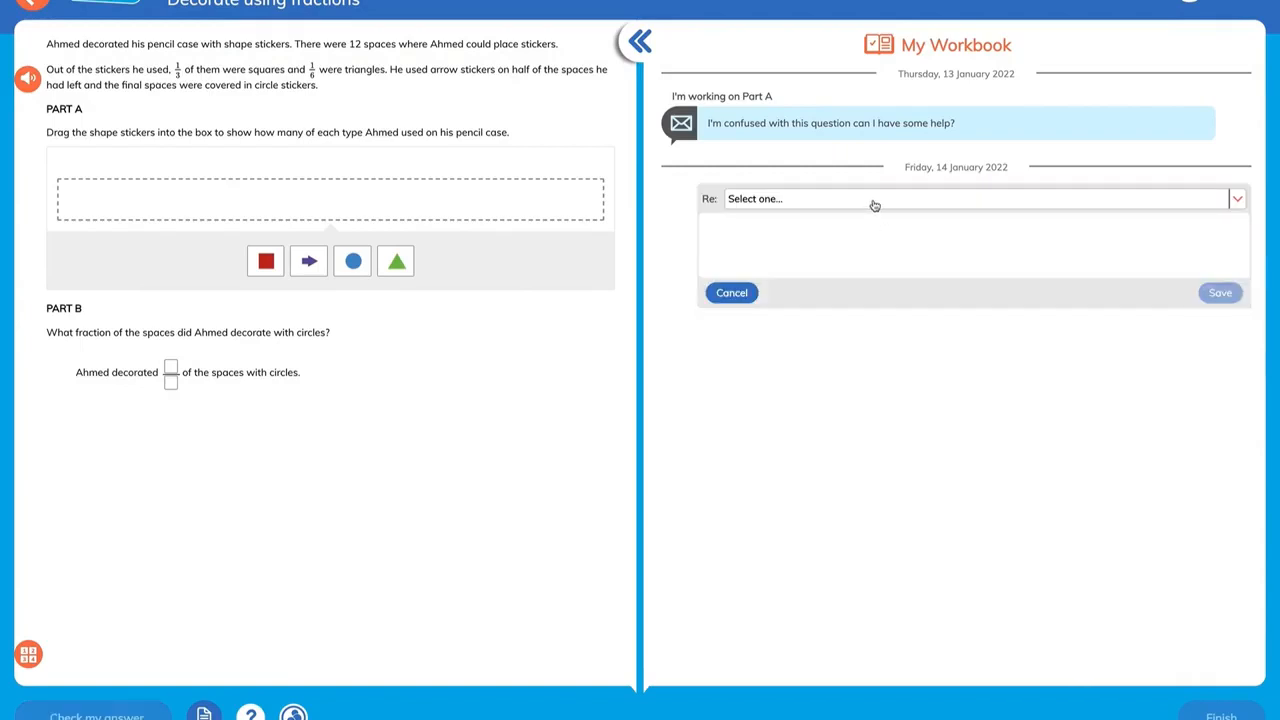
pyautogui.click(874, 203)
pyautogui.click(846, 242)
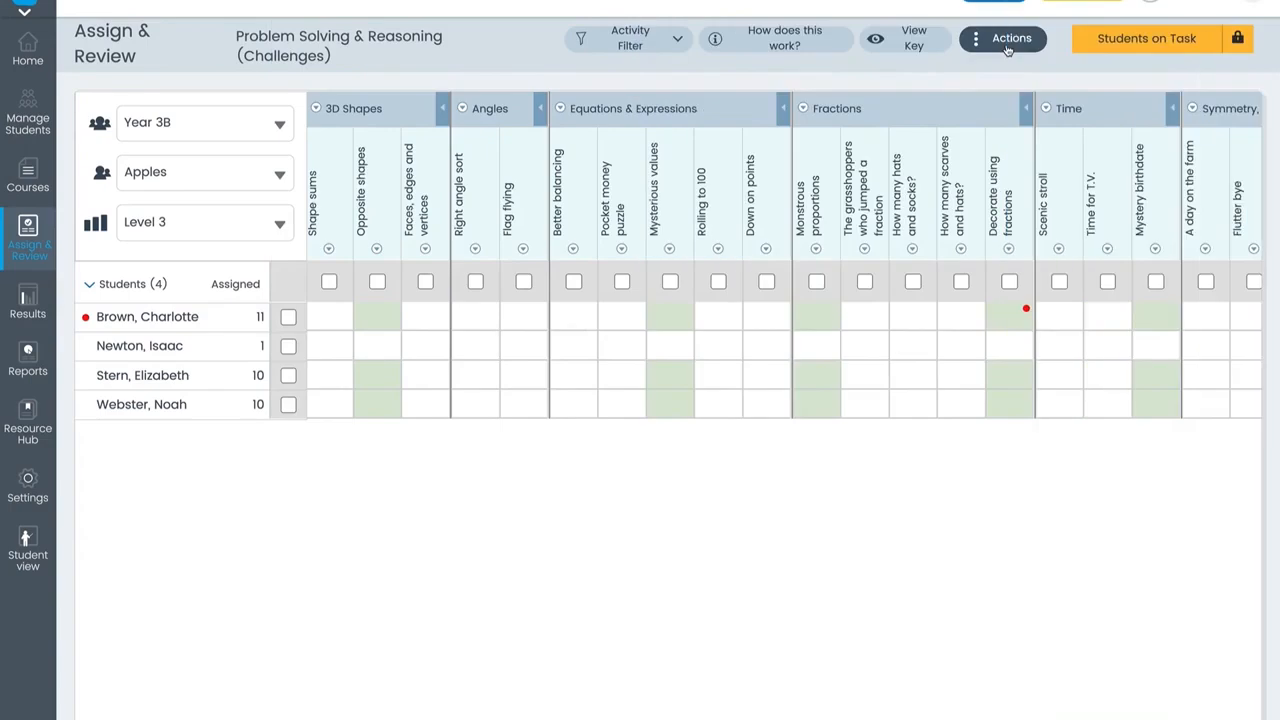
# Collapse all topics in the assignment grid and expand only Whole Number and Equations & Expressions
pyautogui.click(1004, 40)
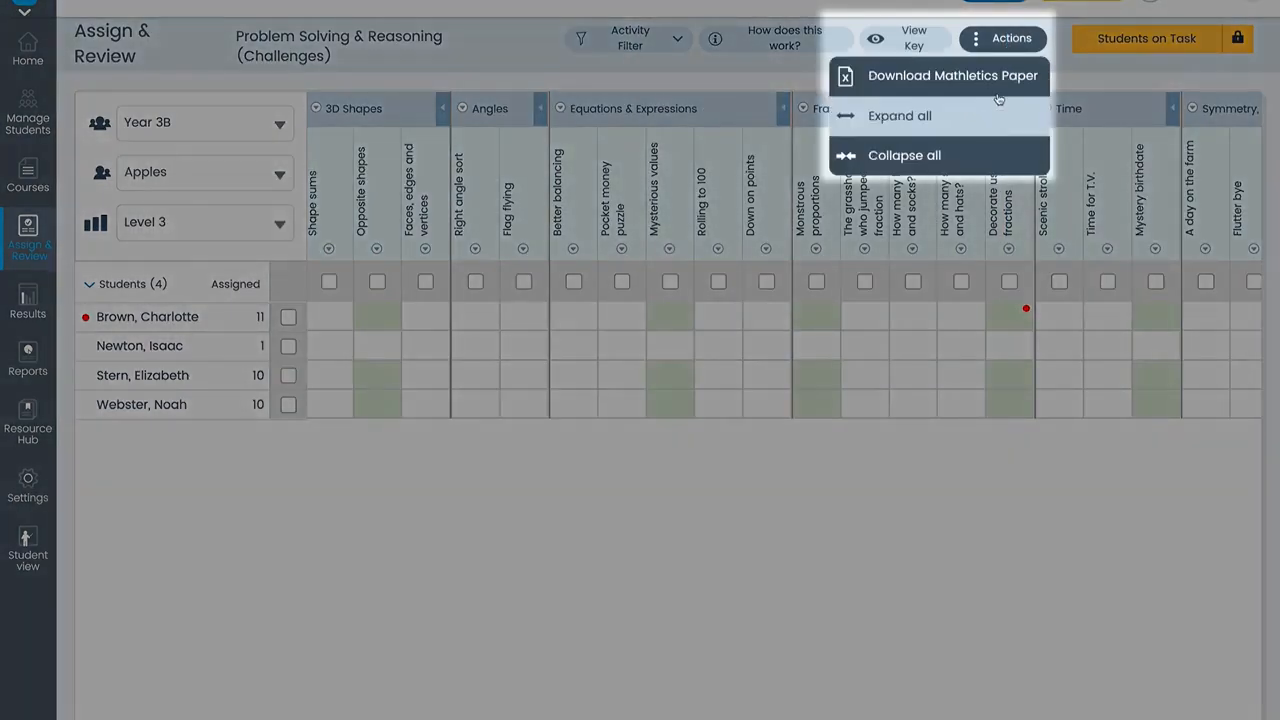
pyautogui.click(934, 157)
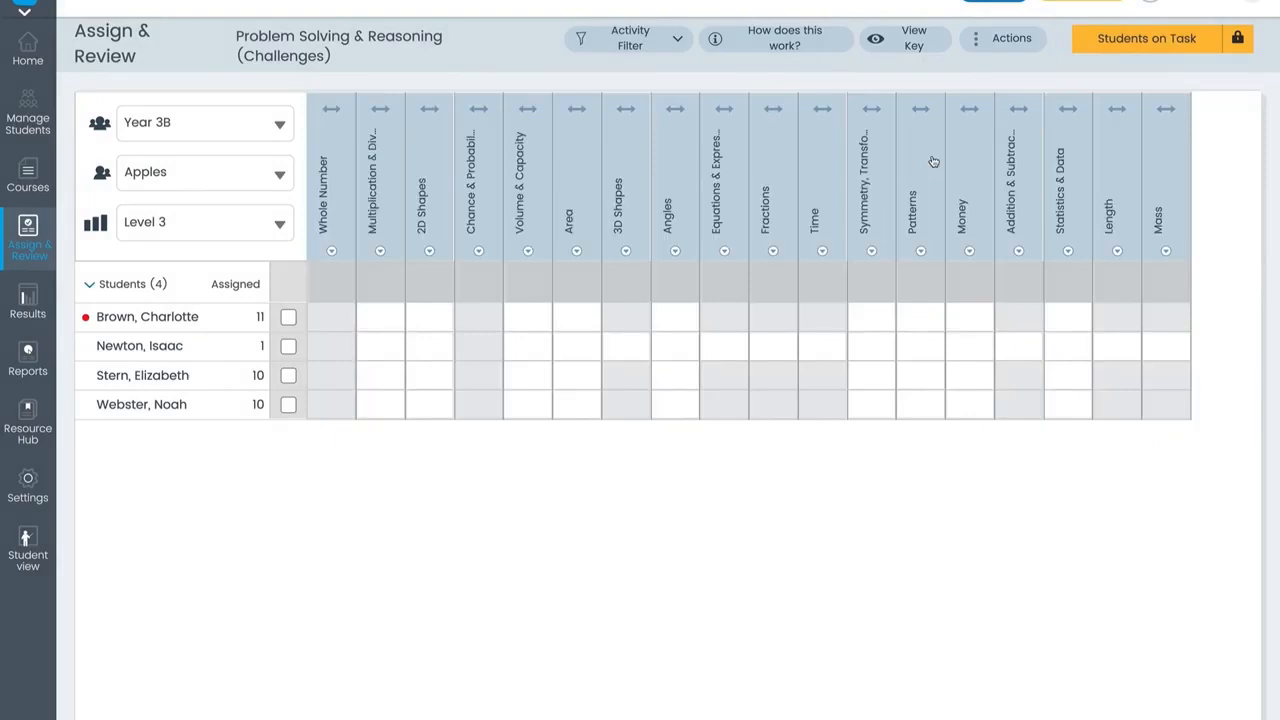
pyautogui.click(346, 112)
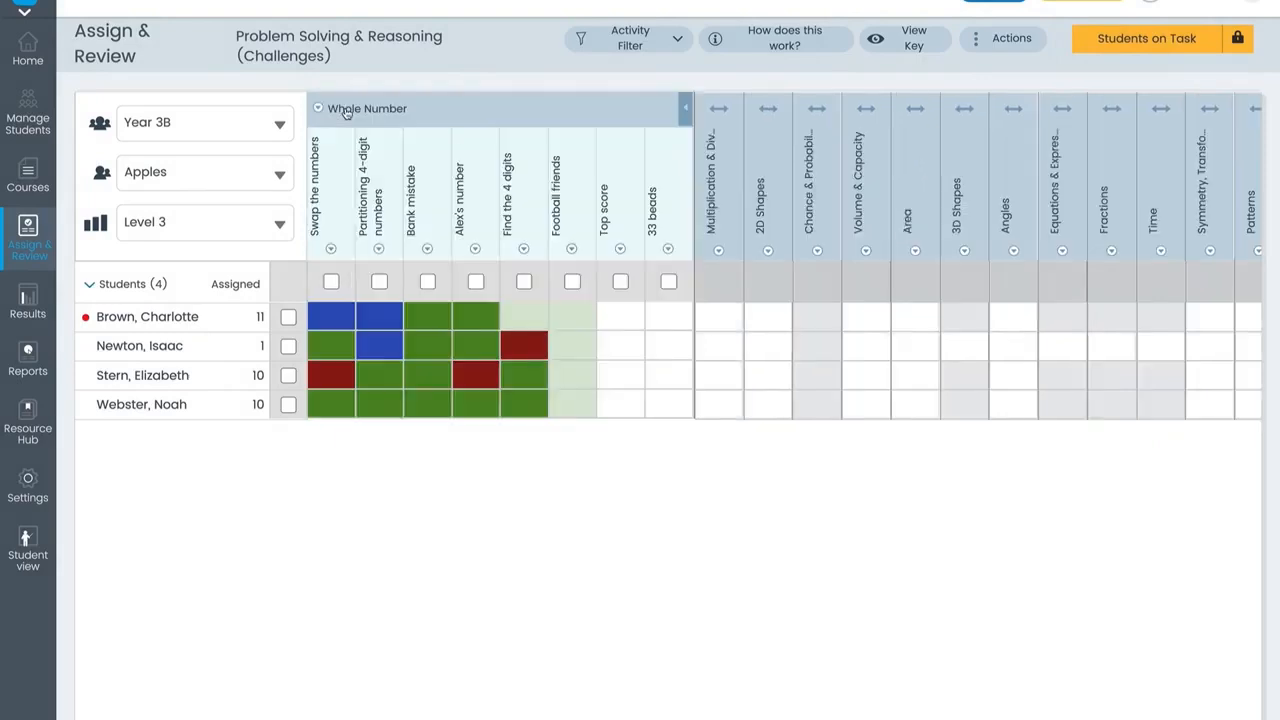
pyautogui.click(1078, 114)
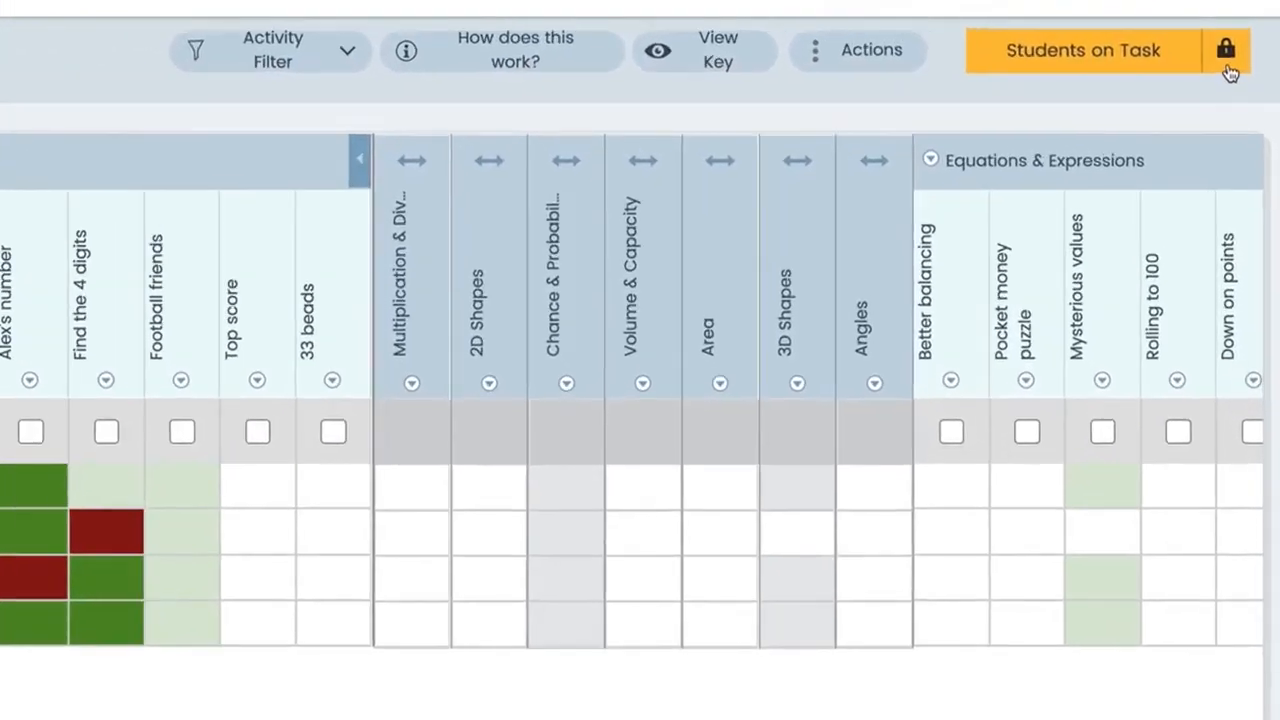
# Switch the students' access mode to Student Open Access
pyautogui.click(1238, 45)
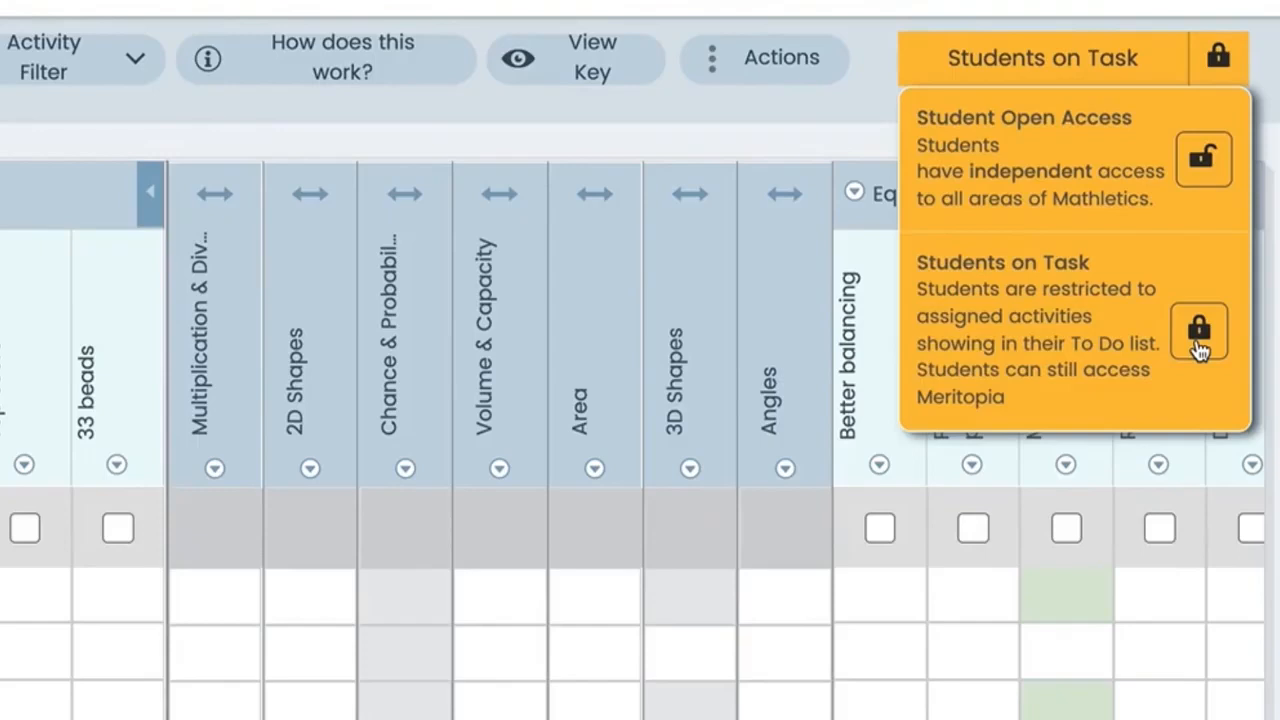
pyautogui.click(1206, 164)
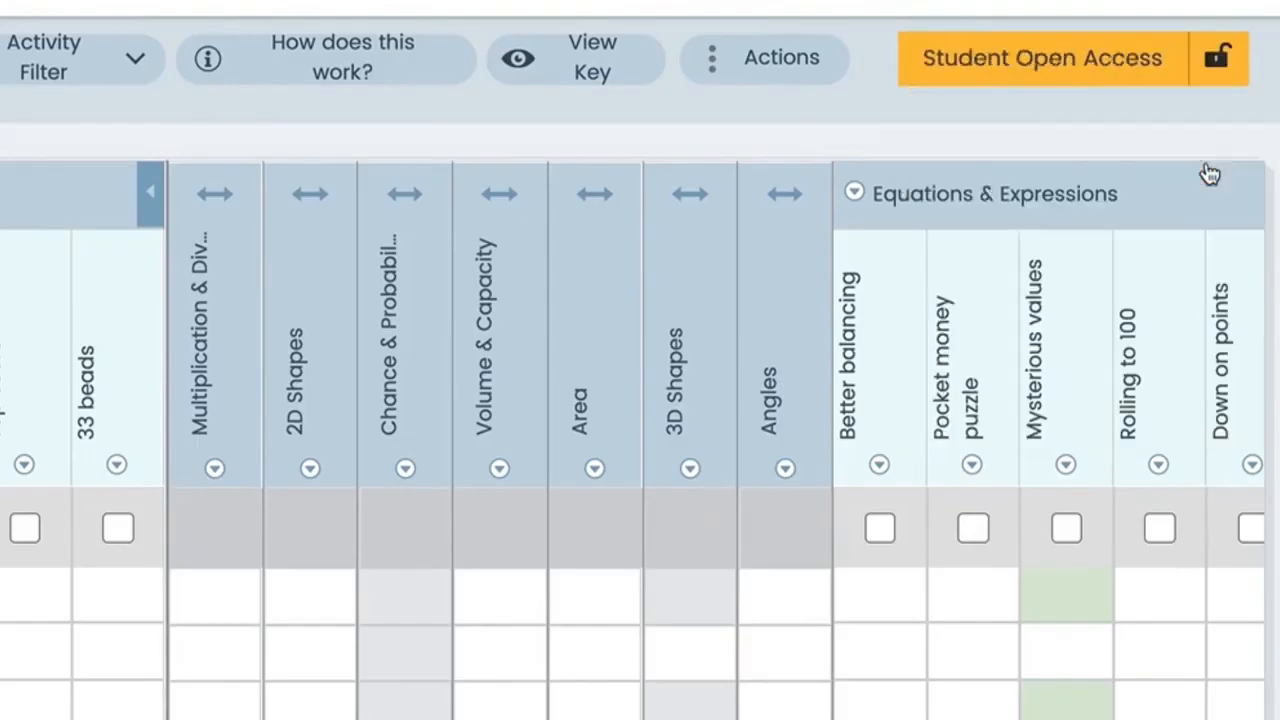